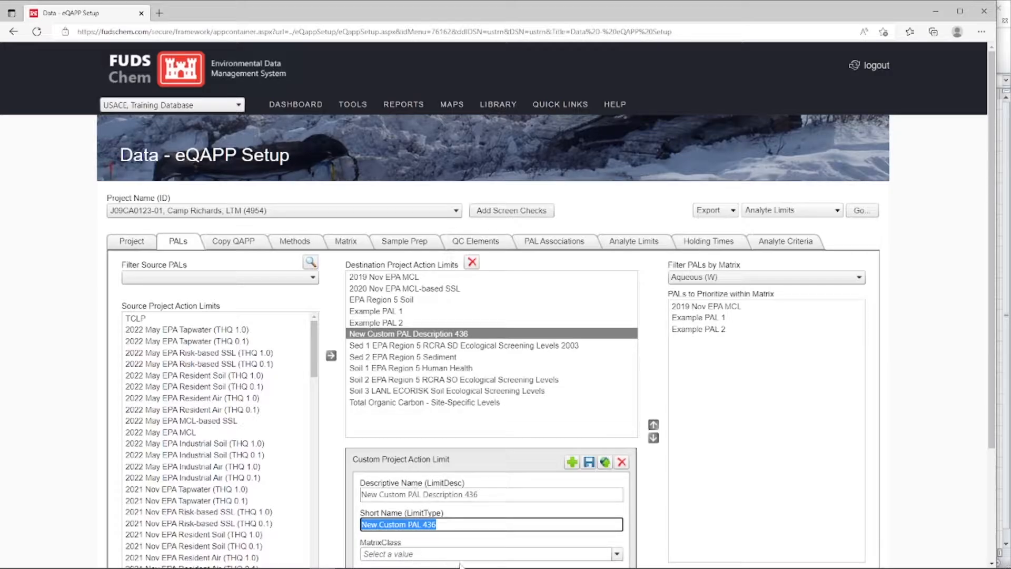
Set the new custom PAL's descriptive name to "Water Ecological Screening Levels, Los Alamos National Laboratory - Sept 2017"
left_click(337, 452)
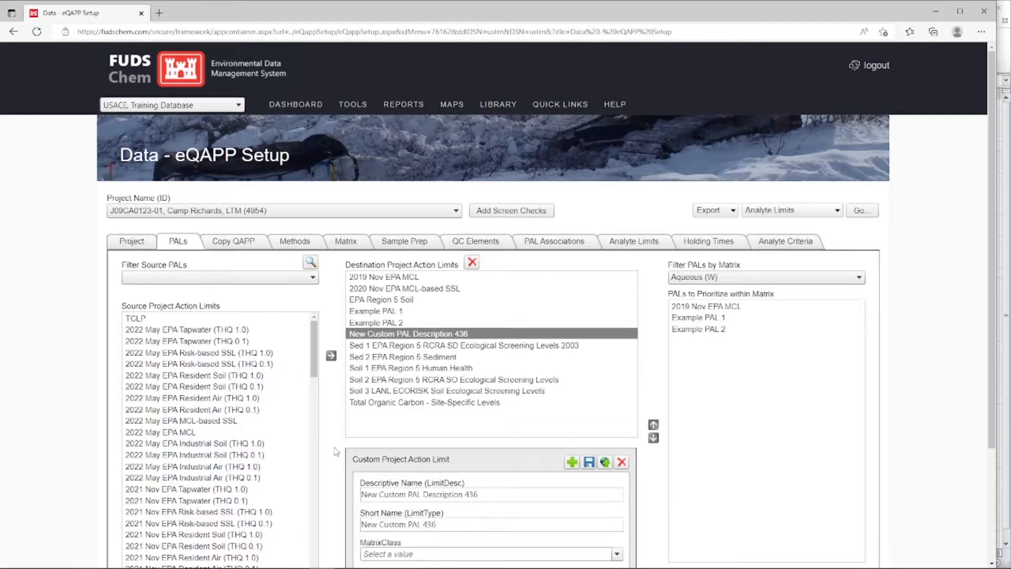
scroll(337, 452, "down", 3)
left_click(485, 363)
key("ctrl+a")
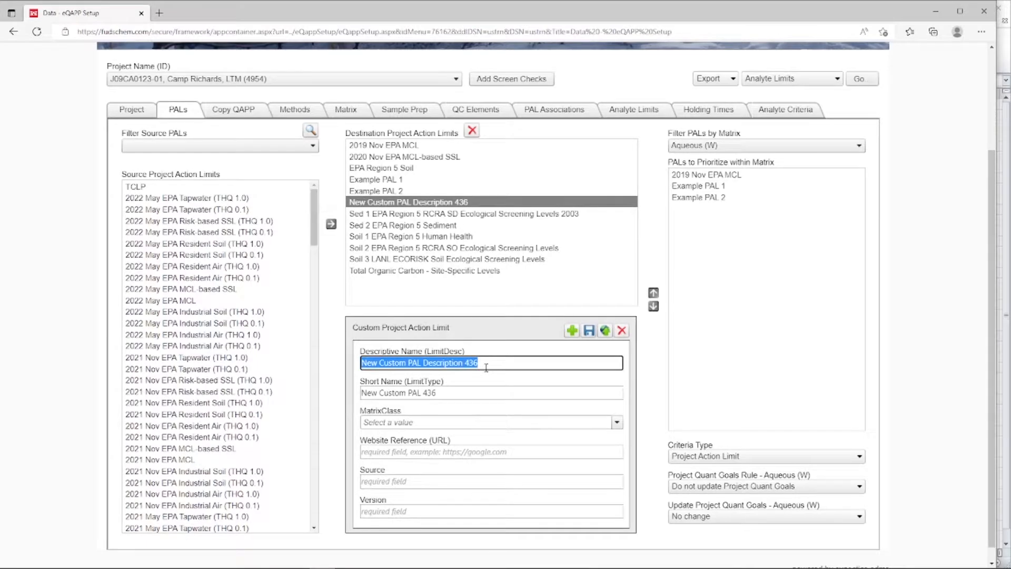
type("W")
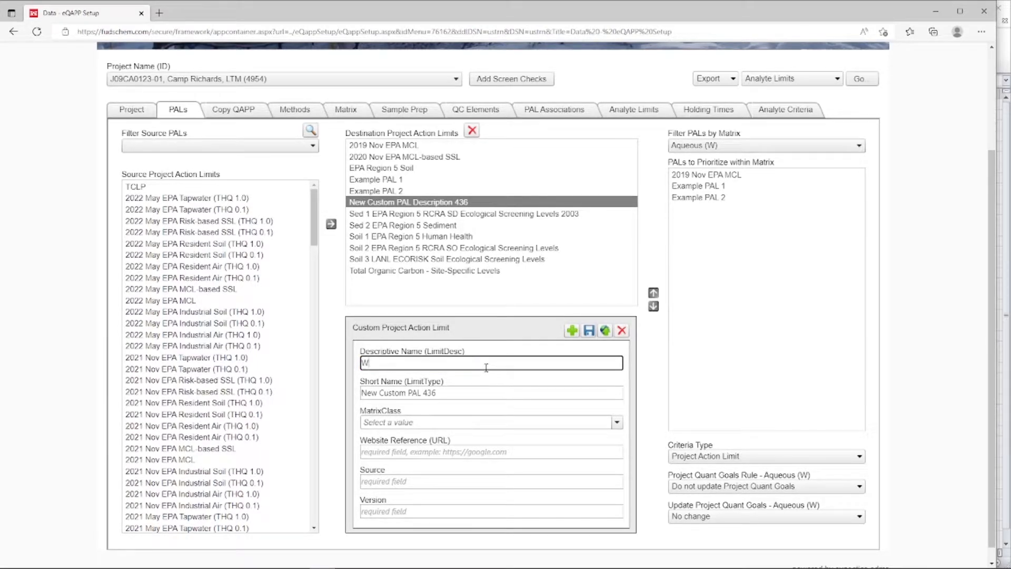
type("ater Ecological Screening Levels")
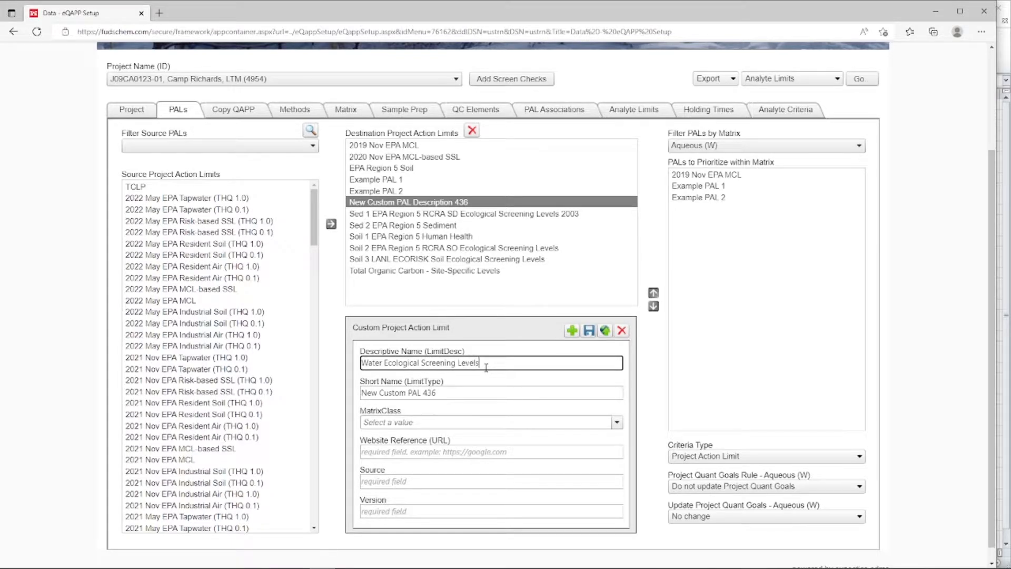
type(", Los Alamos National Laboratory - Sept")
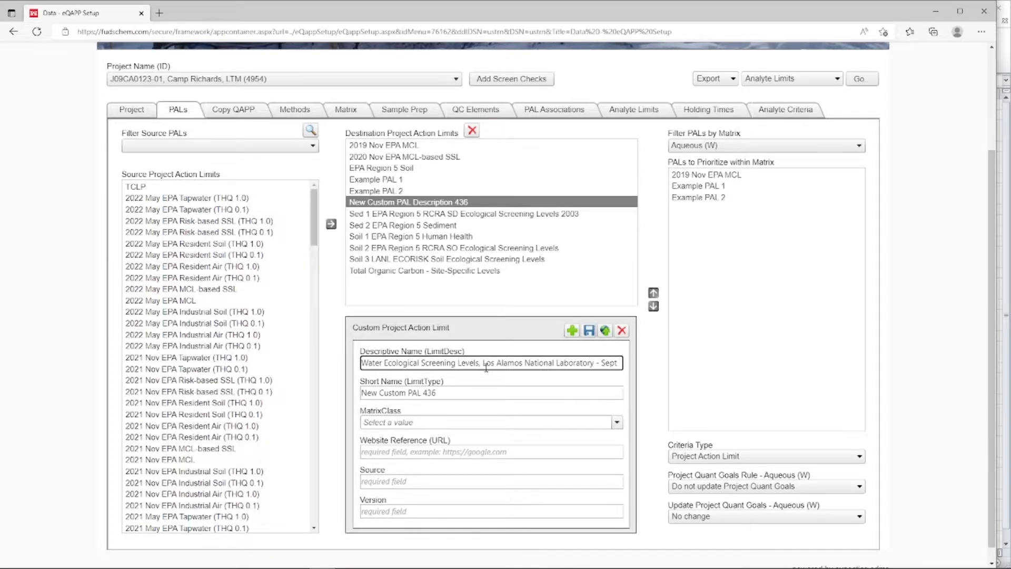
type(" 2017")
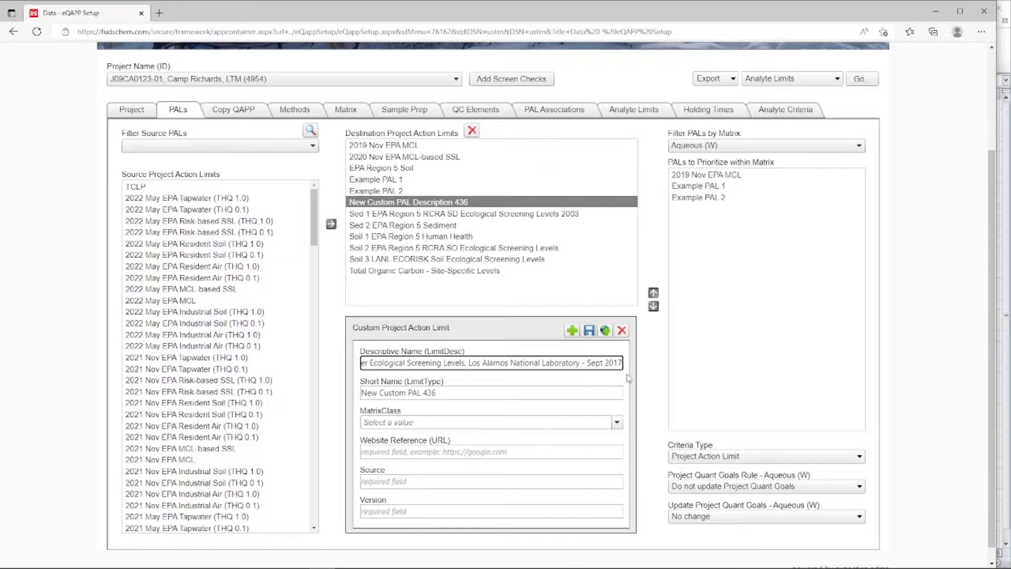
Replace the custom project action limit's short name with W_ECOLANL_Sept17
left_click(451, 389)
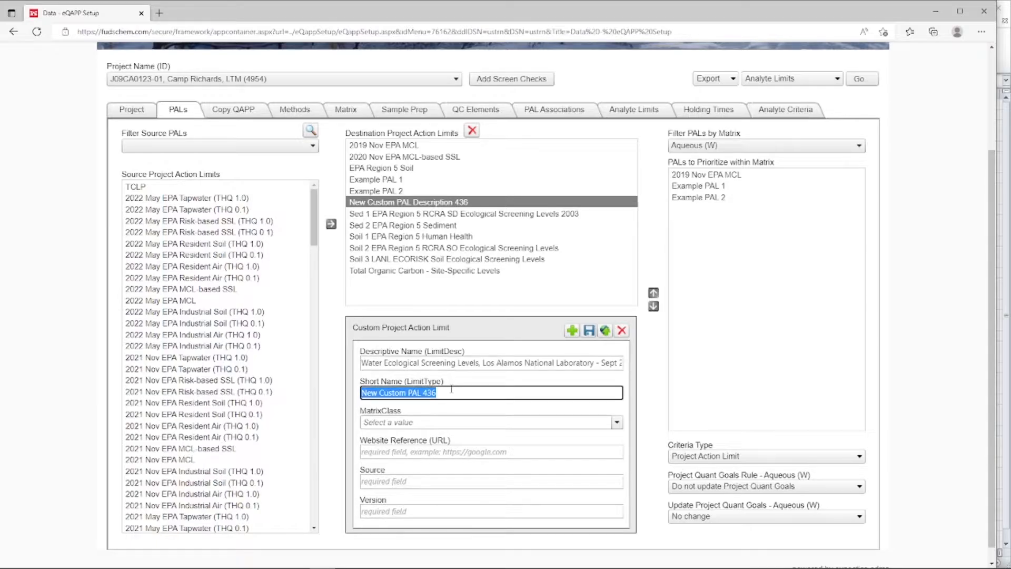
key("BackSpace")
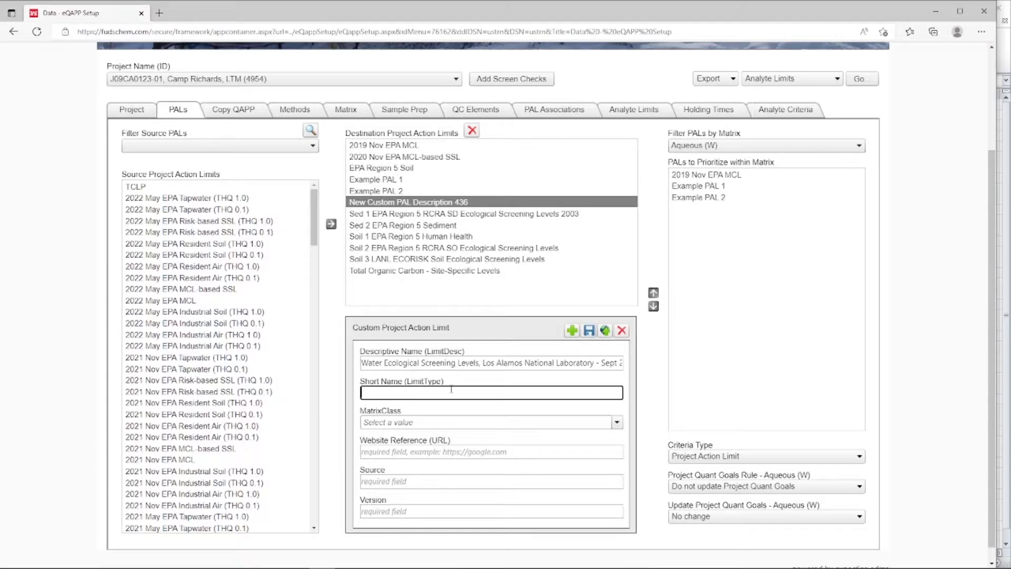
type("W_")
type("ECOLAN")
type("L")
type("_Sp")
type("pt")
type("17")
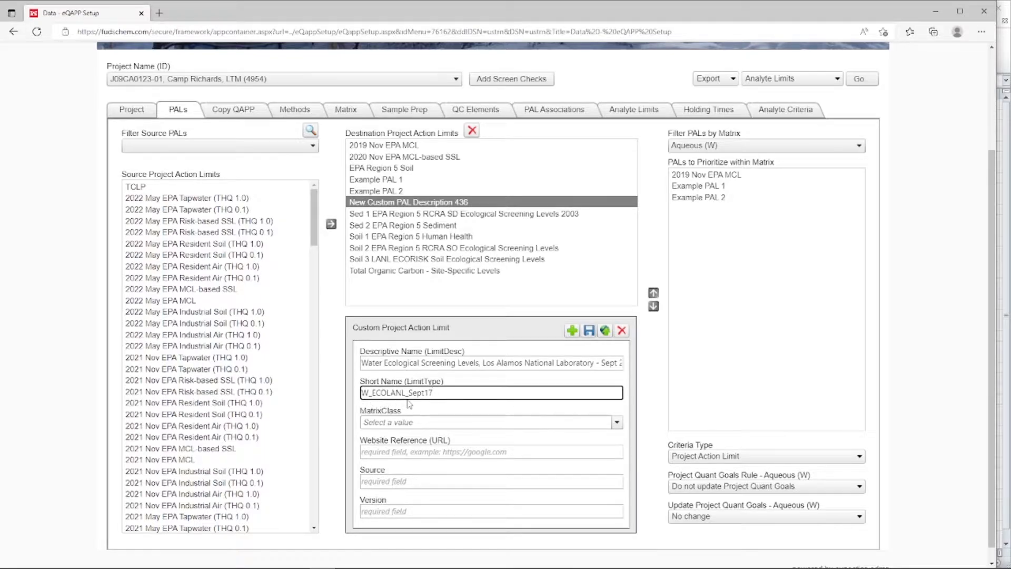
left_click(443, 422)
left_click(413, 448)
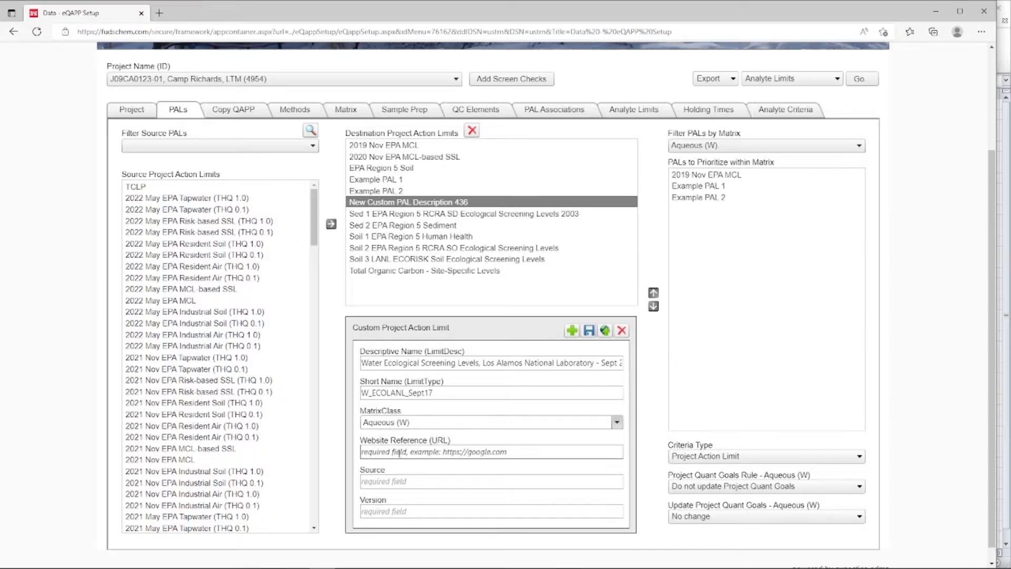
left_click(399, 452)
type("http://www.lanl.gov/environment/protection/eco-risk-assessment.php")
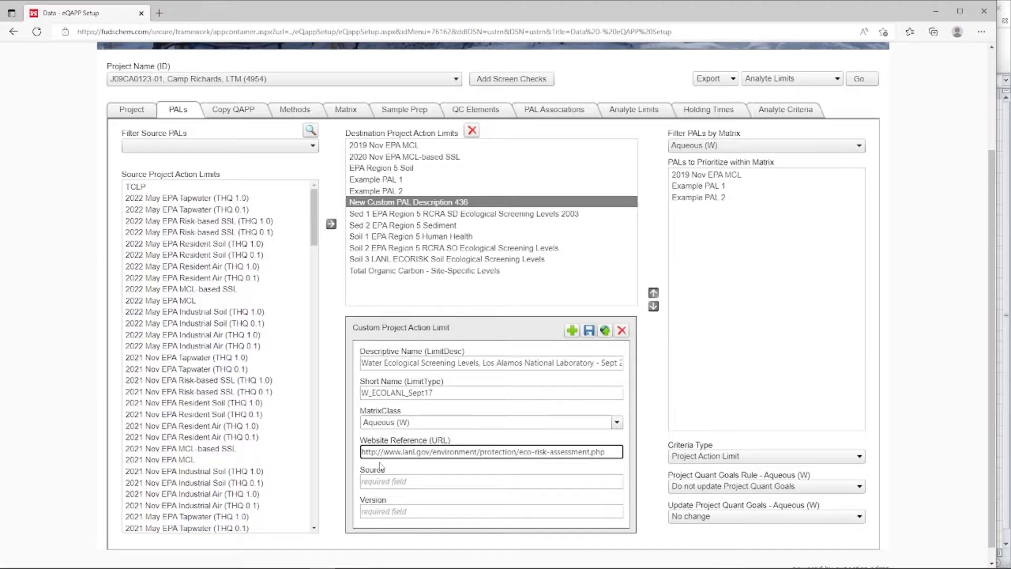
Enter Los Alamos National Laboratory Ecorisk Database as the source and 4.1 as the version, and save the custom limit
left_click(380, 482)
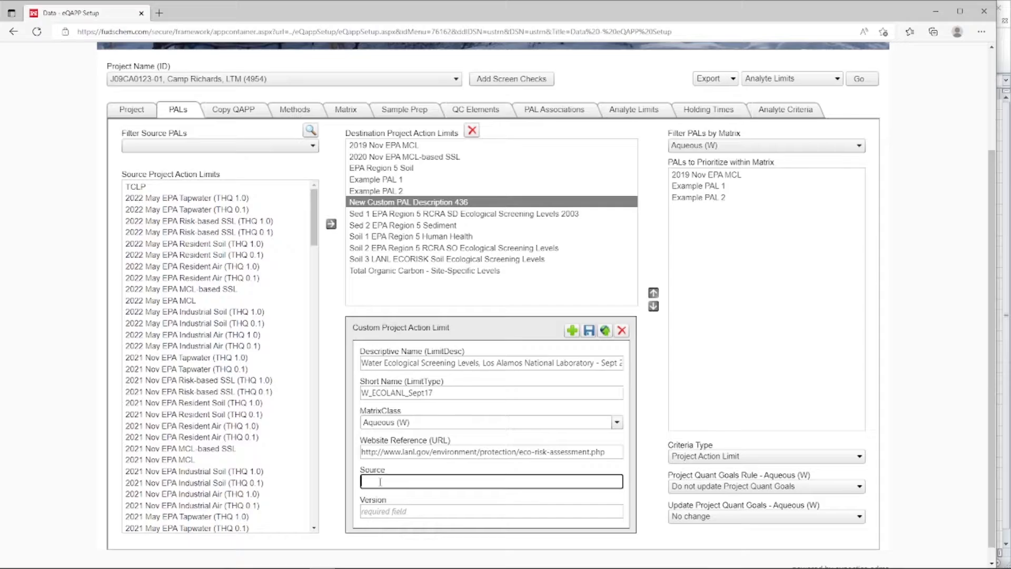
type("Los Alamos National Laboratory E")
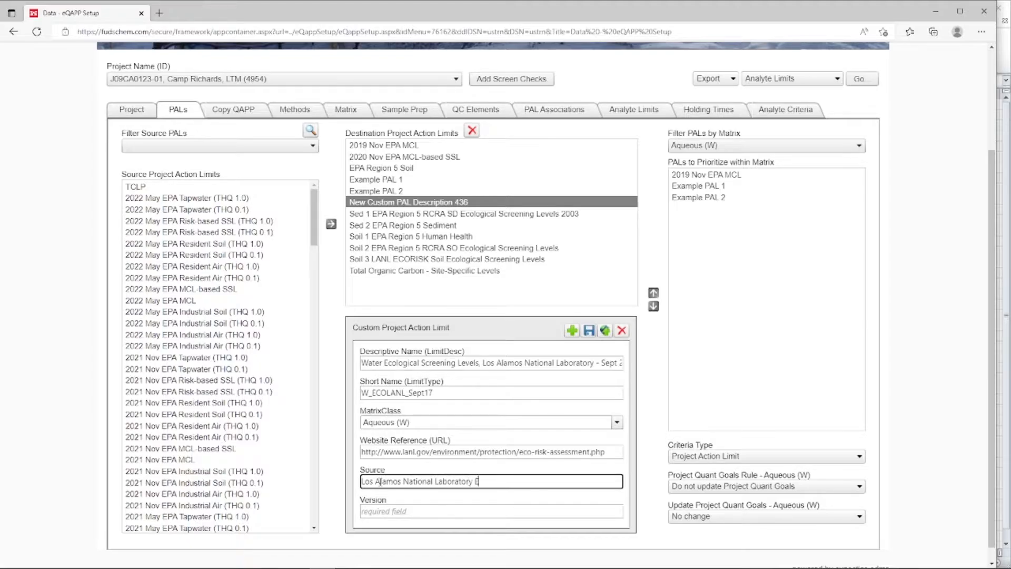
type("conisk Database")
left_click(382, 510)
type("4.1")
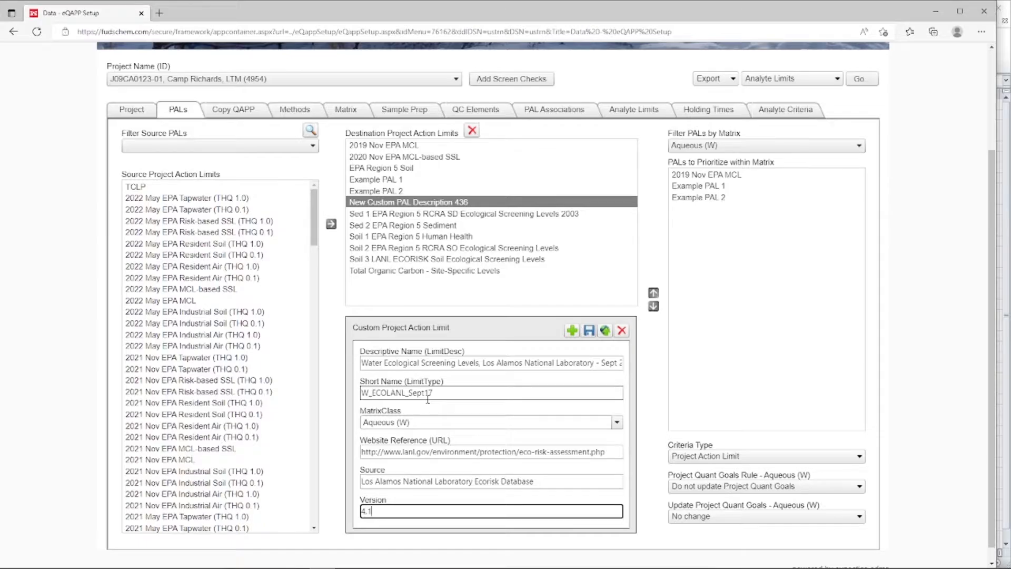
left_click(590, 330)
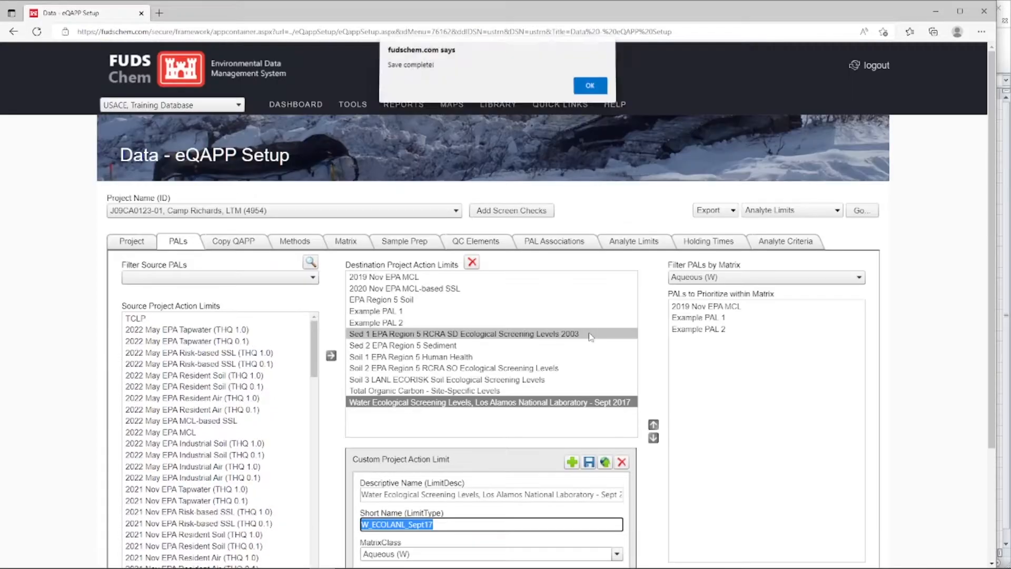
left_click(588, 91)
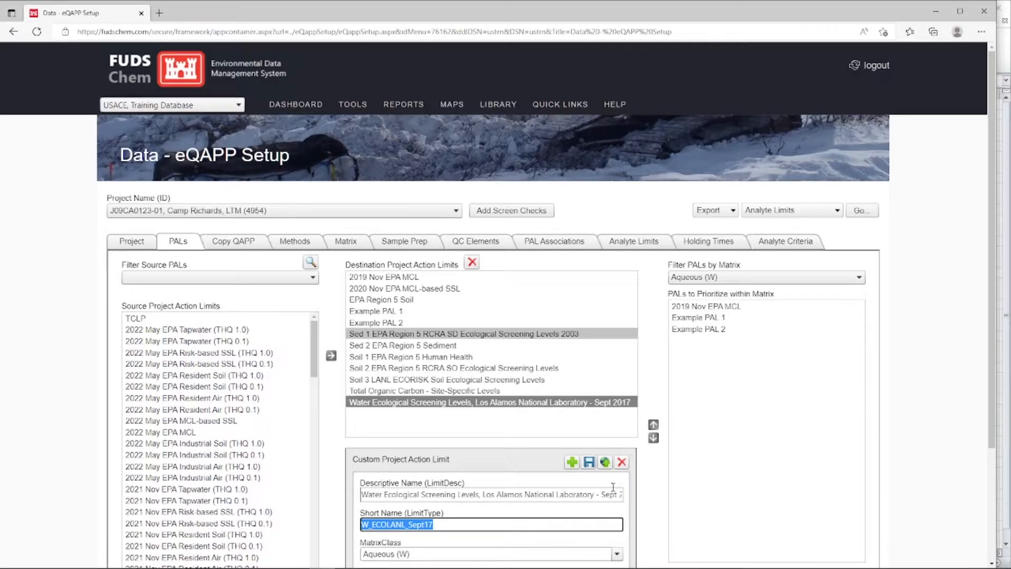
Check the required CSV upload format, switch to the blank limits file in Excel, and enter headers CAS in A1 and EPAID in B1
mouse_move(608, 469)
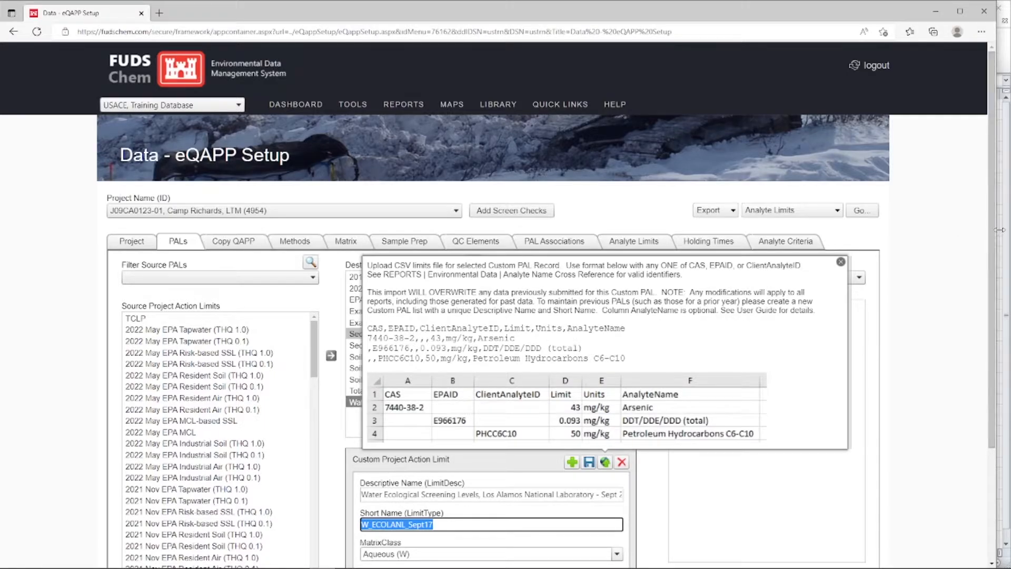
left_click(1000, 232)
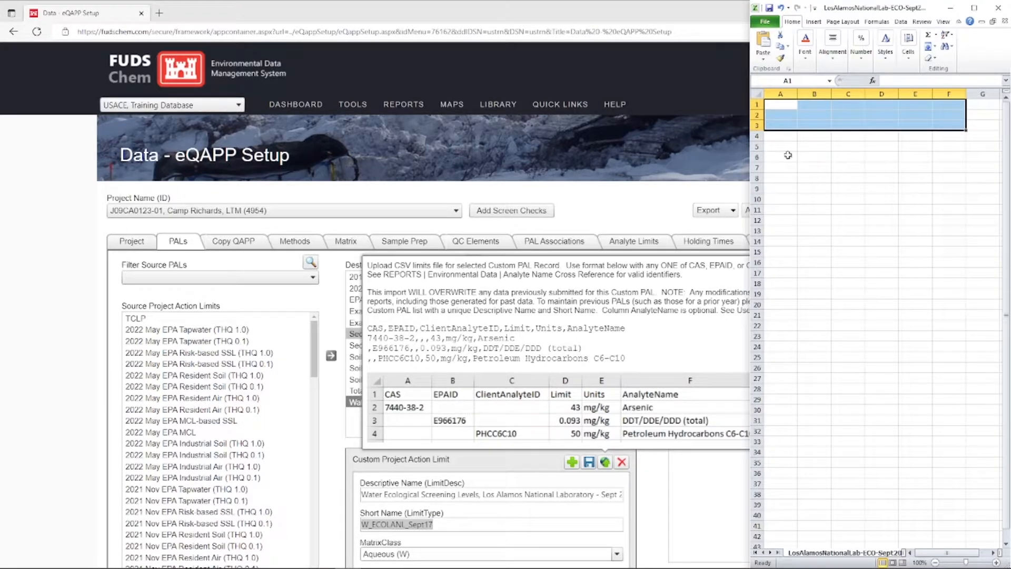
left_click(784, 106)
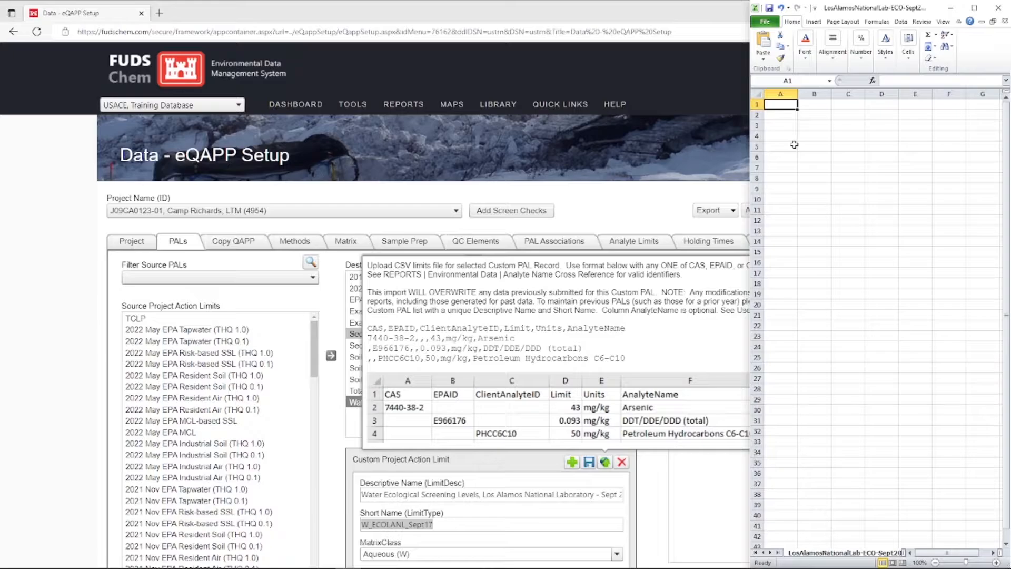
type("CAS")
key("Tab")
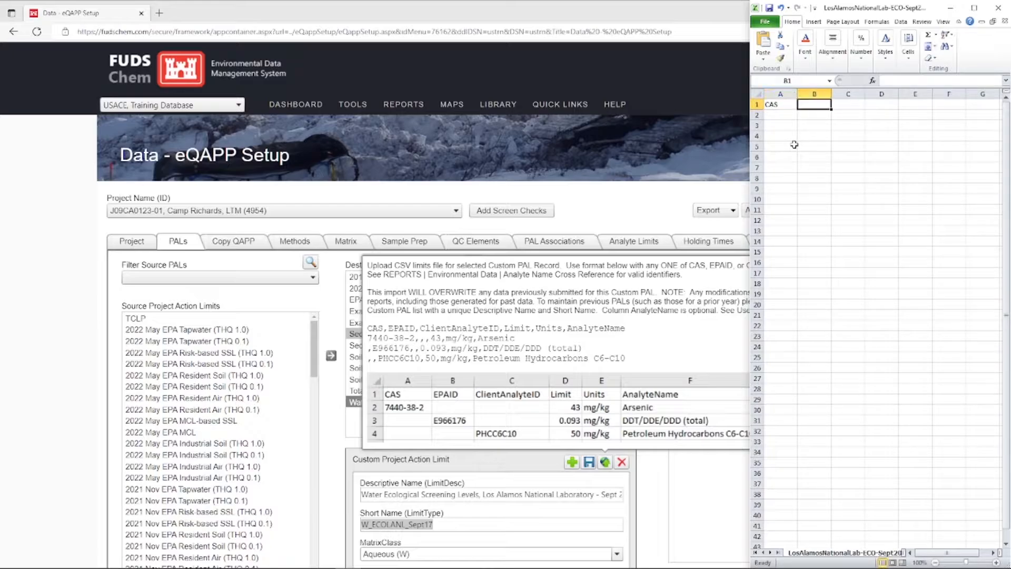
type("EPAIS")
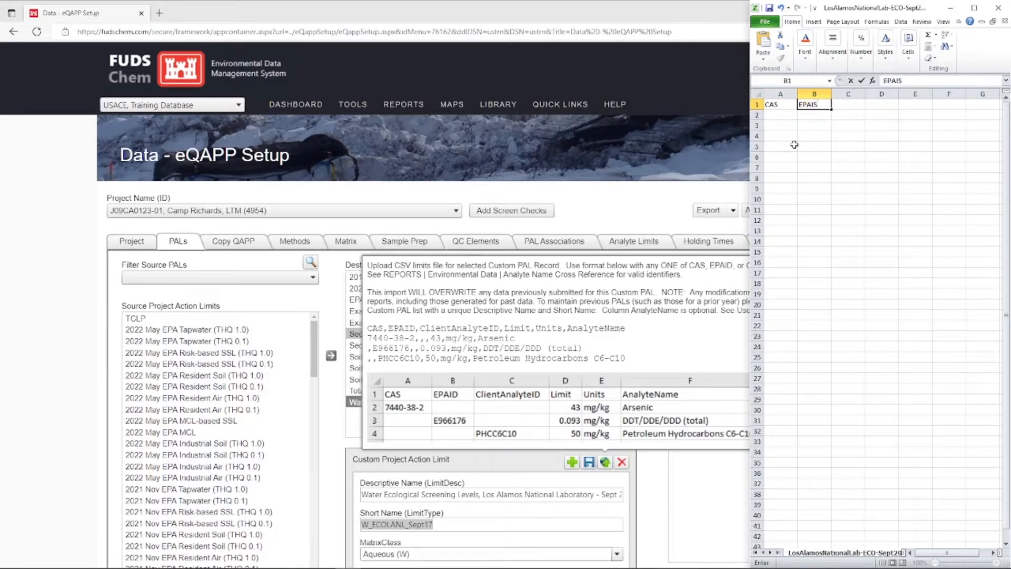
key("BackSpace")
type("D")
key("Tab")
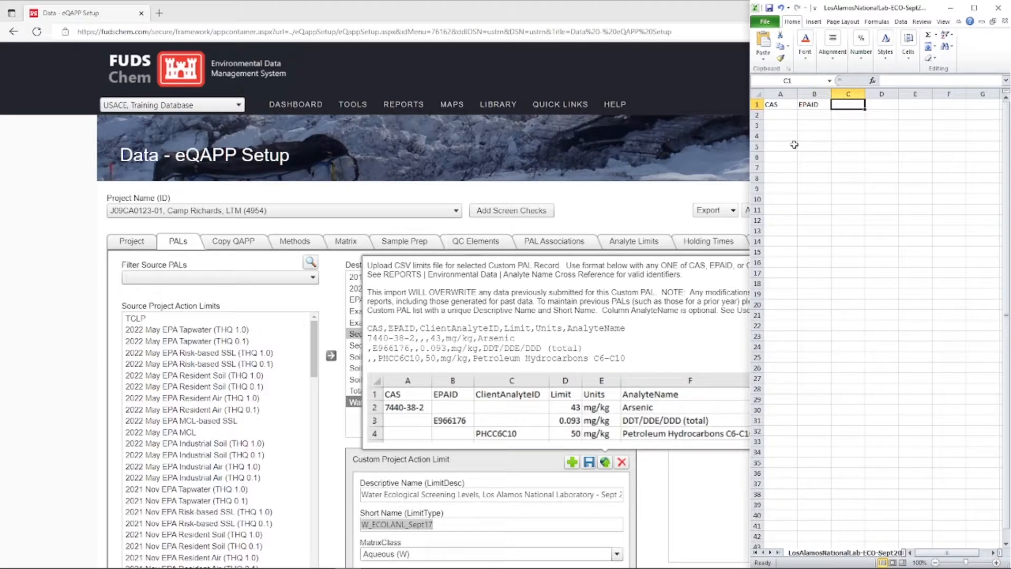
Add the column headers ClientAnalyteID, Limit and Units in cells C1 to E1
type("Client")
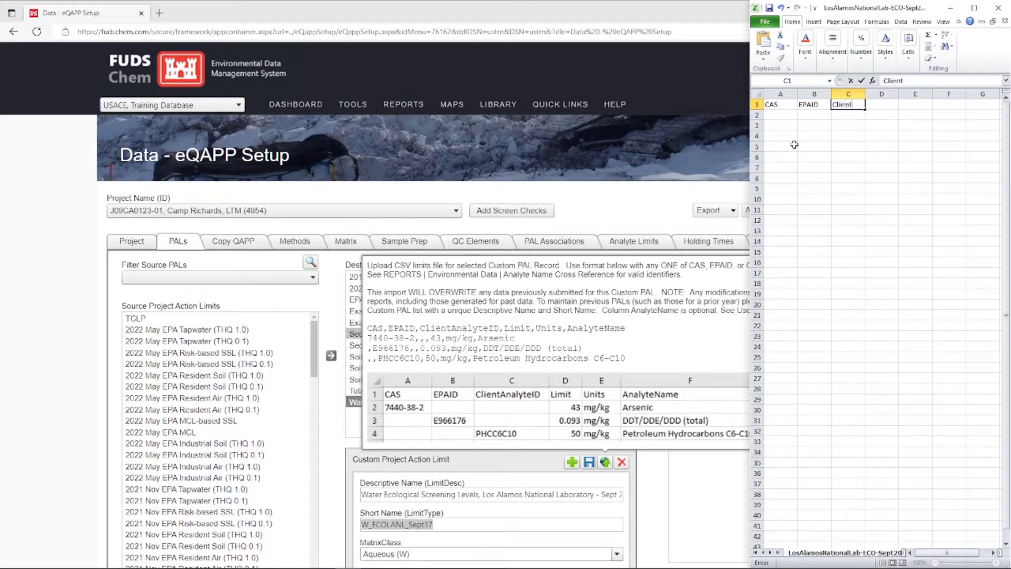
type("AnalyteID")
key("Tab")
type("Limit")
key("Tab")
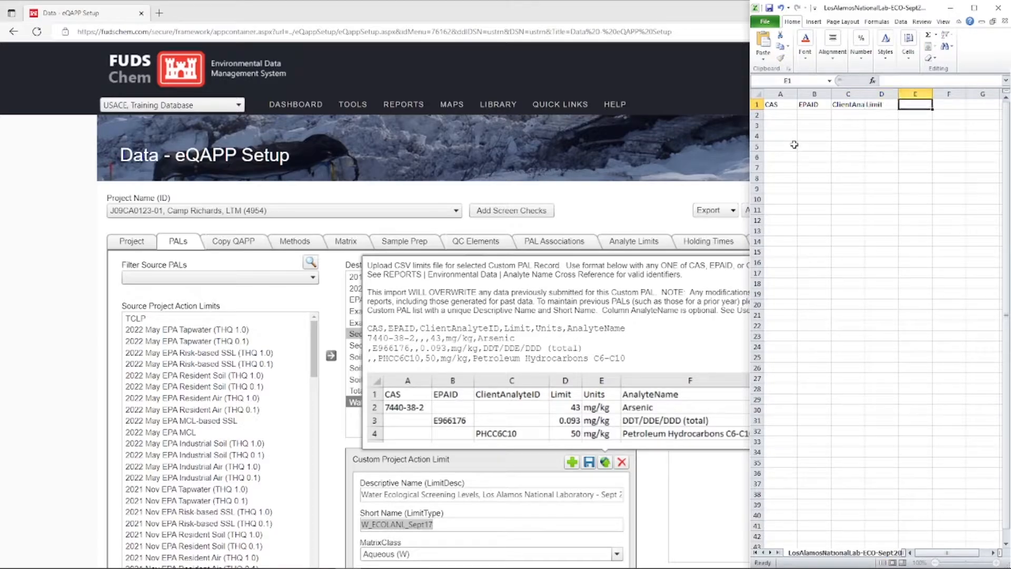
type("Units")
key("Tab")
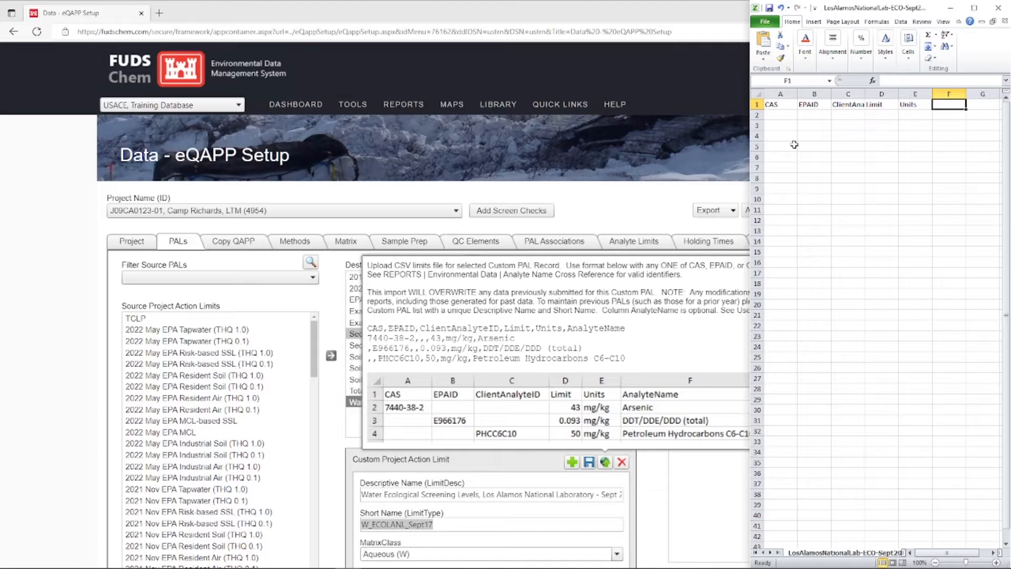
Enter AnalyteName as the last column header in cell F1
type("Analyte")
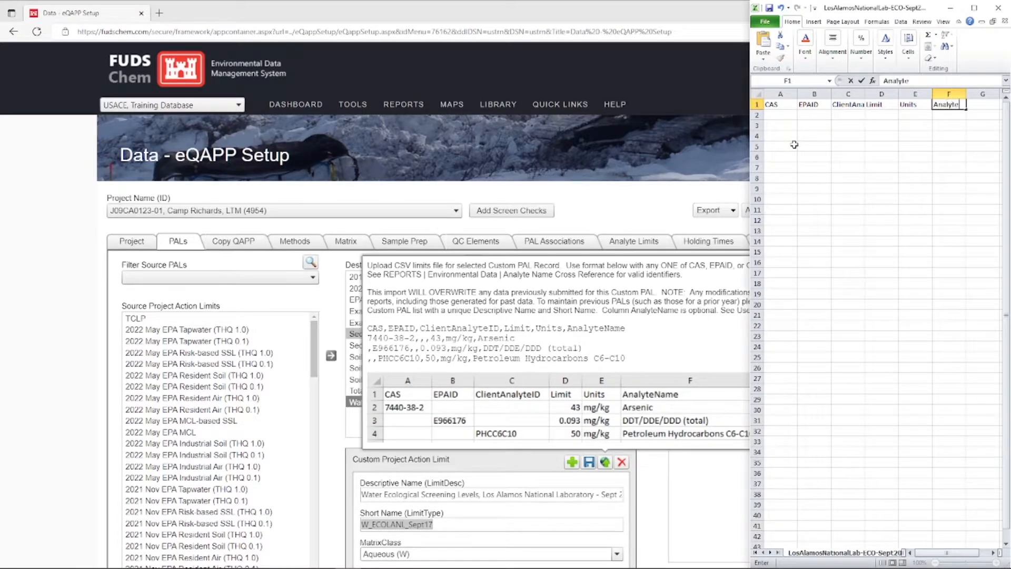
type("NAme")
key("BackSpace")
key("BackSpace")
key("BackSpace")
type("ame")
key("Return")
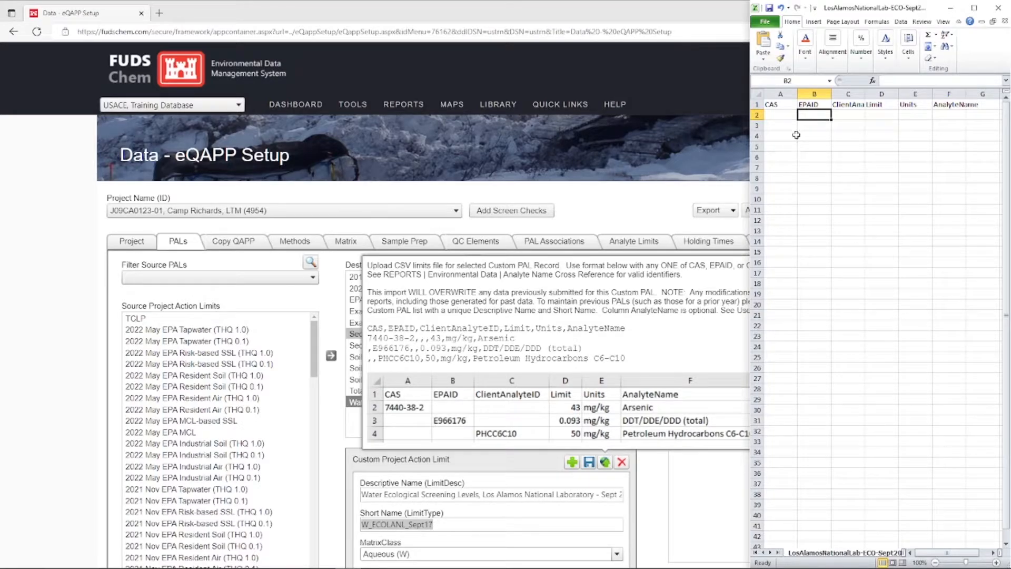
List the analytes Iron and C10-C12 Hydrocarbons under AnalyteName in cells F2 and F3
left_click(940, 114)
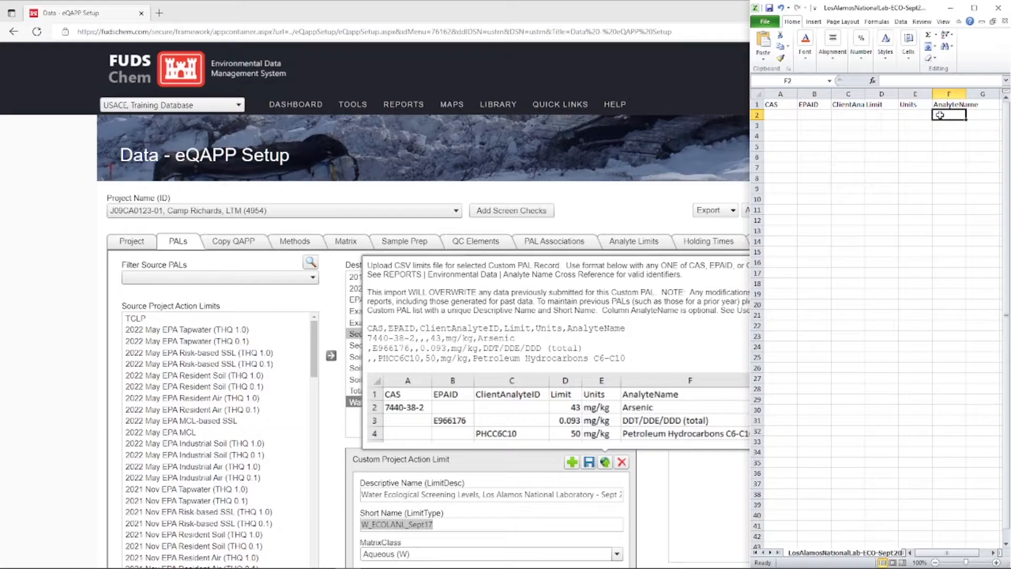
type("Iron")
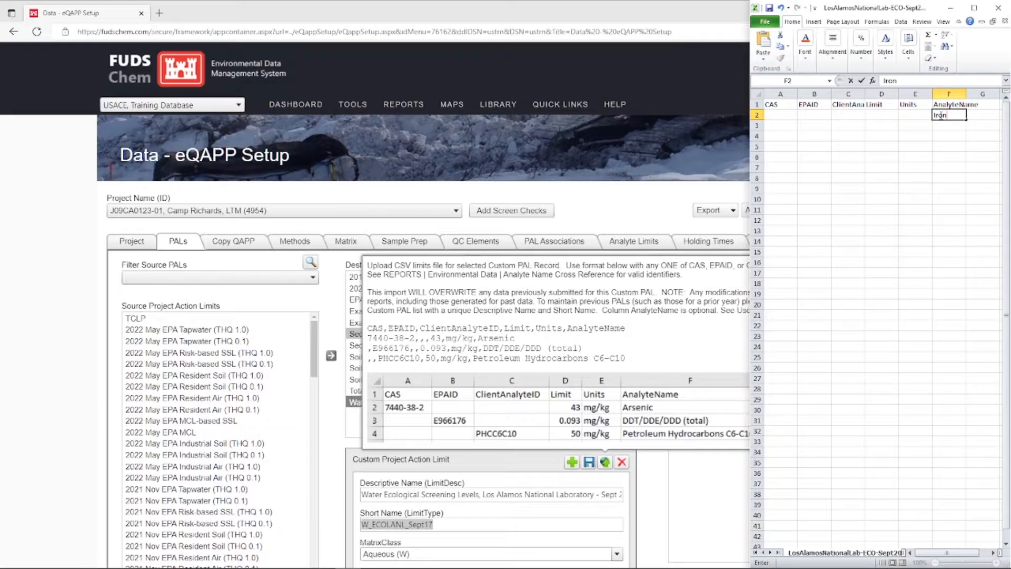
key("Tab")
key("Return")
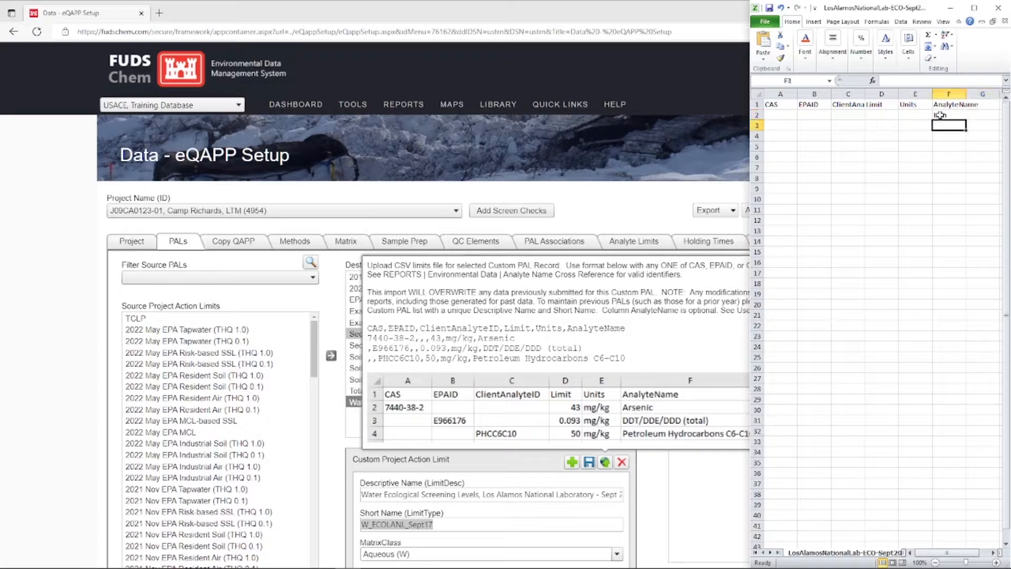
type("C10-")
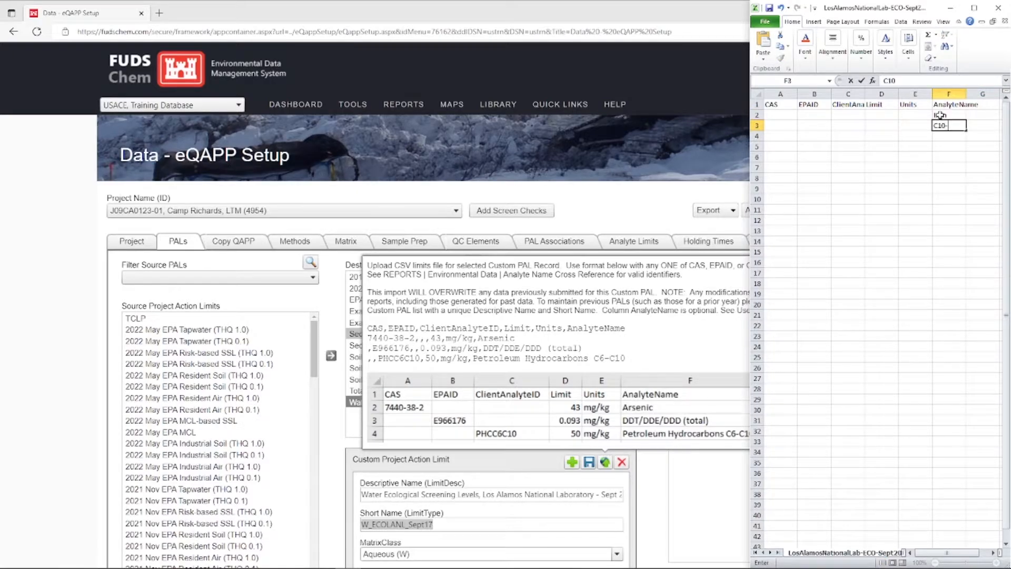
type("C12 Hydrocarbons")
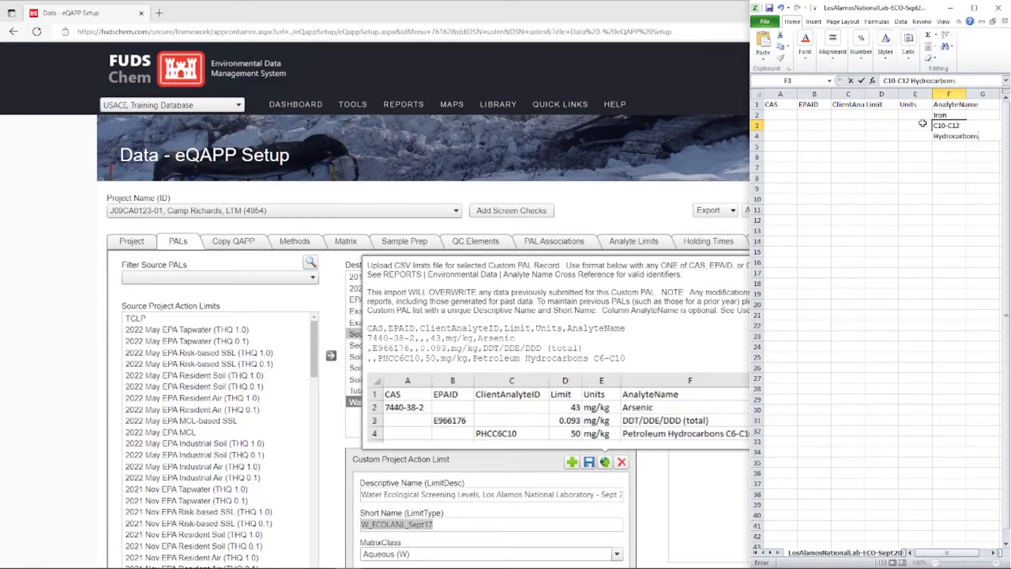
Enter a limit of 11 for both the Iron and the C10-C12 Hydrocarbons rows
left_click(883, 116)
type("11")
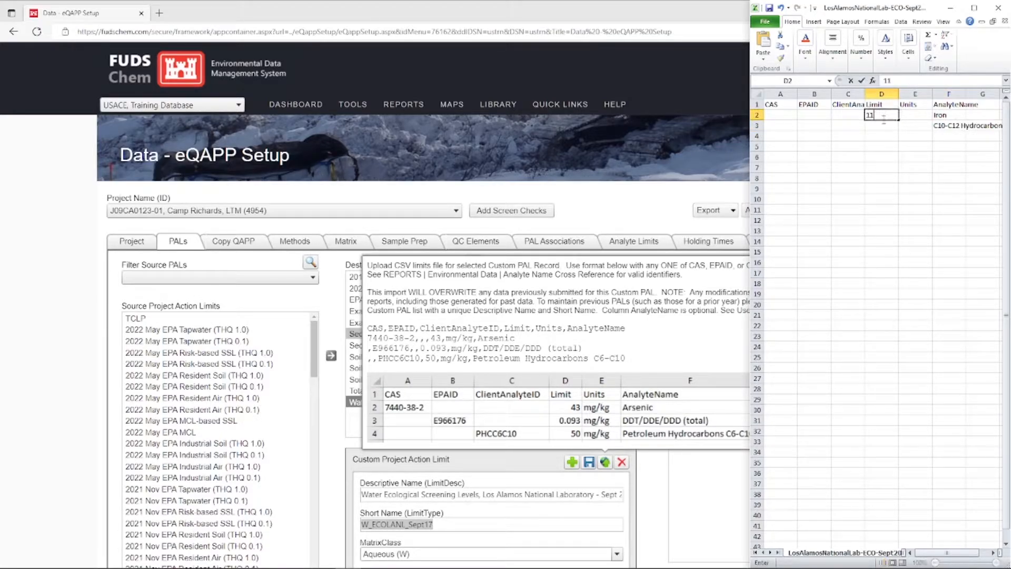
key("Return")
type("11")
Enter mg/L as the units for both the Iron and the C10-C12 Hydrocarbons rows in cells E2 and E3
left_click(905, 116)
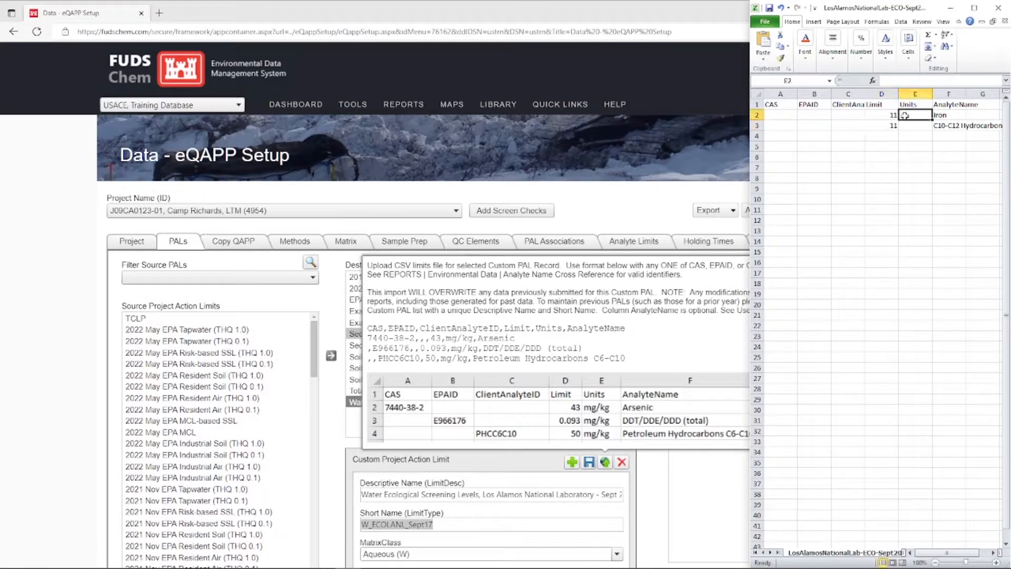
type("mg/L")
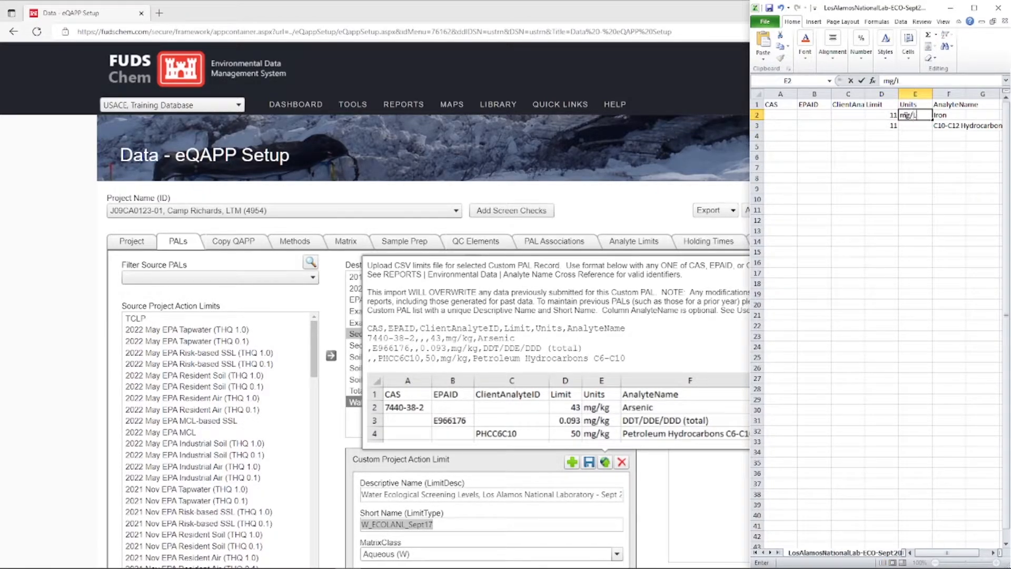
key("Return")
type("mg/L")
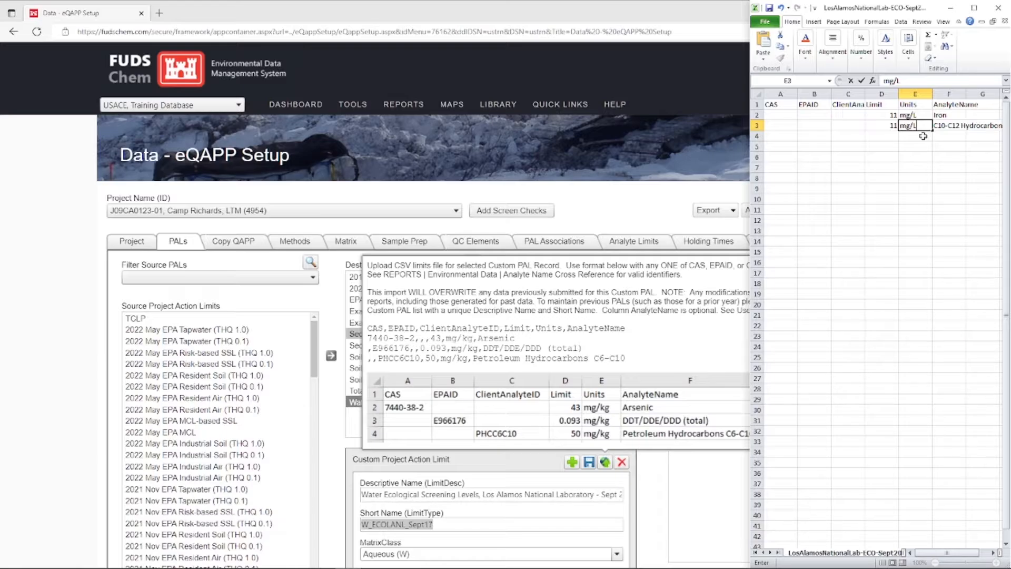
Switch to FUDSChem in the browser and open the Analyte Name Cross Reference chemistry report
left_click(579, 166)
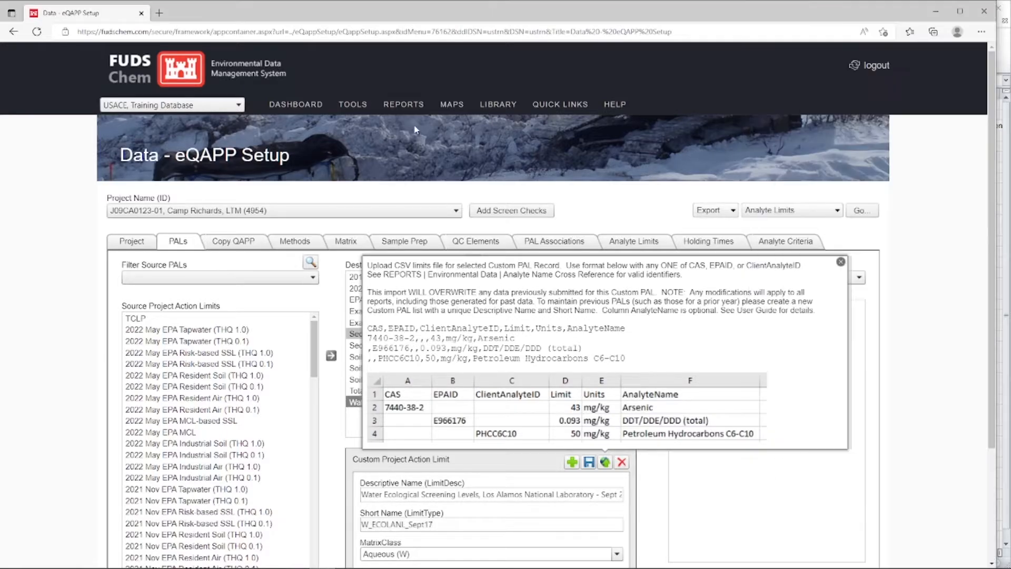
mouse_move(406, 105)
mouse_move(421, 138)
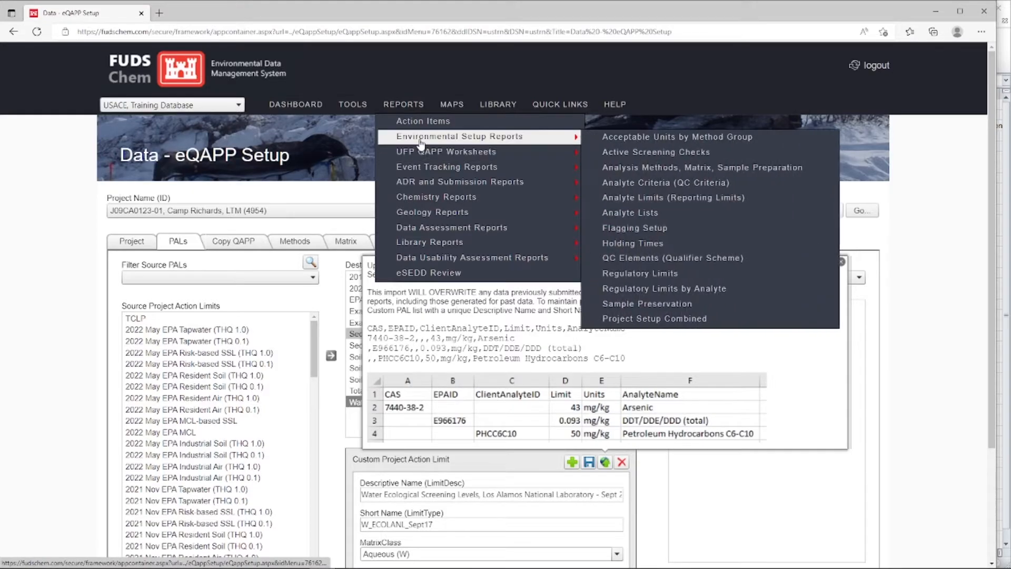
mouse_move(474, 197)
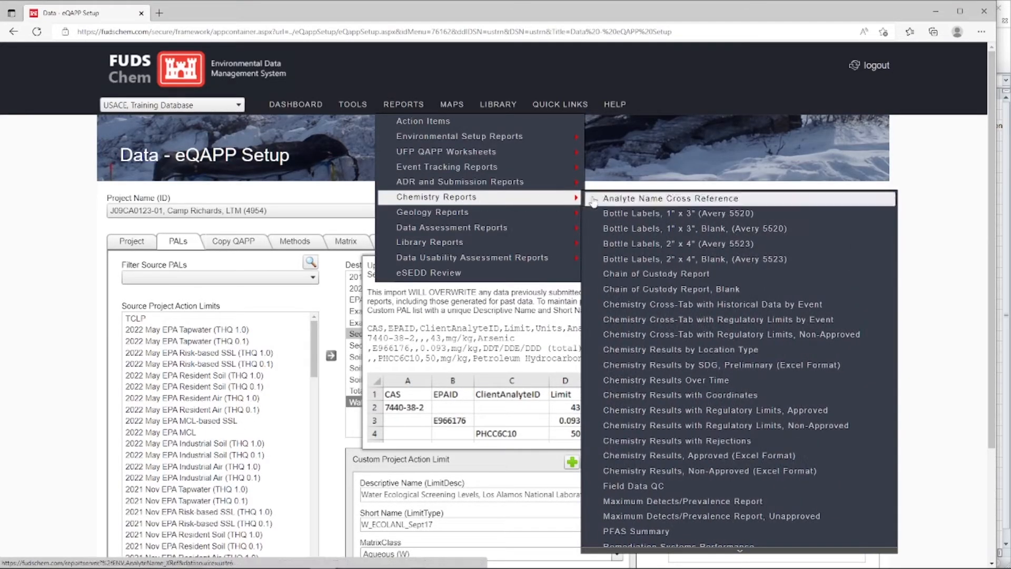
left_click(769, 200)
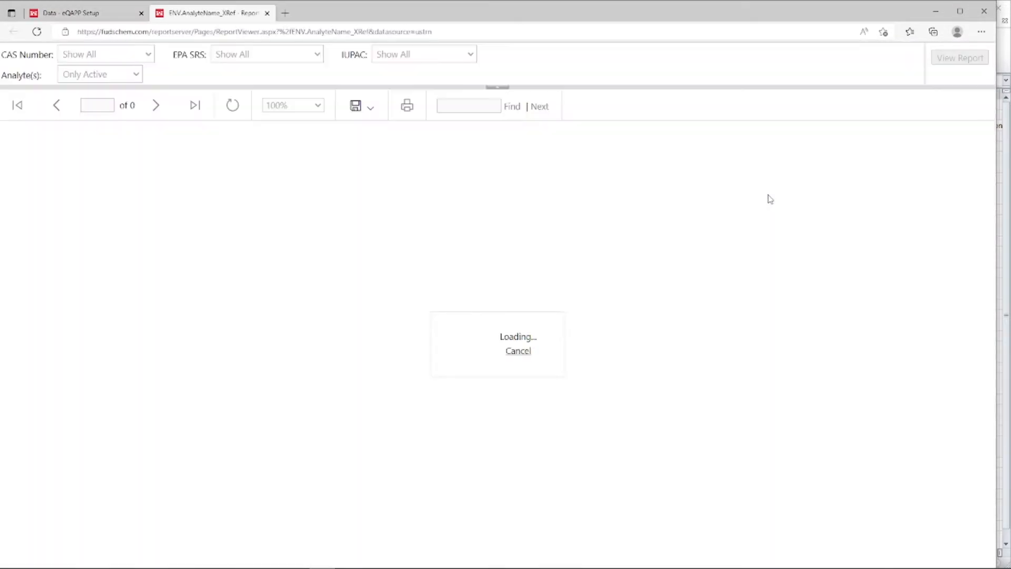
Search the cross reference report for "iron" and go to the entry for plain Iron
left_click(493, 109)
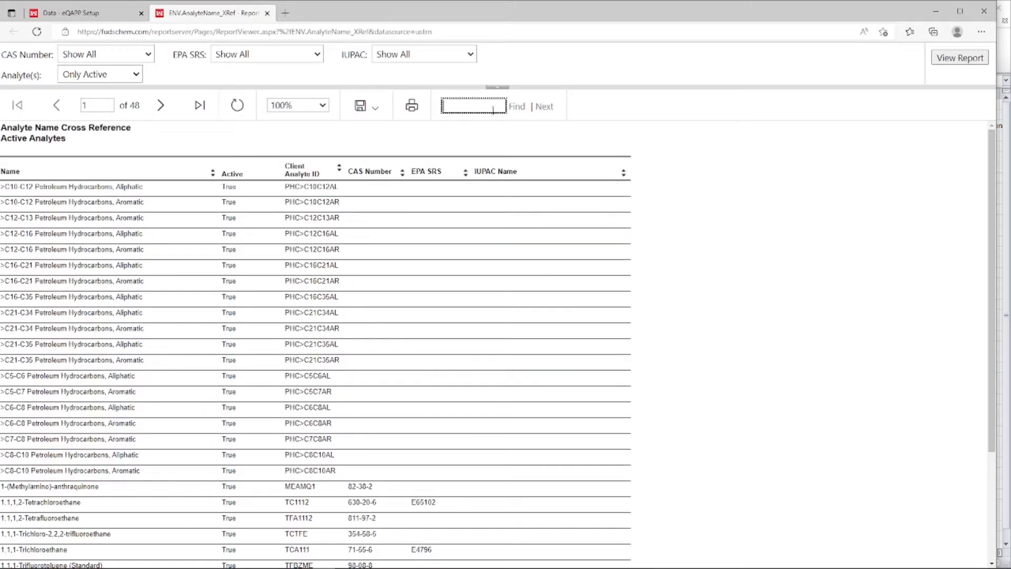
type("iron")
key("Return")
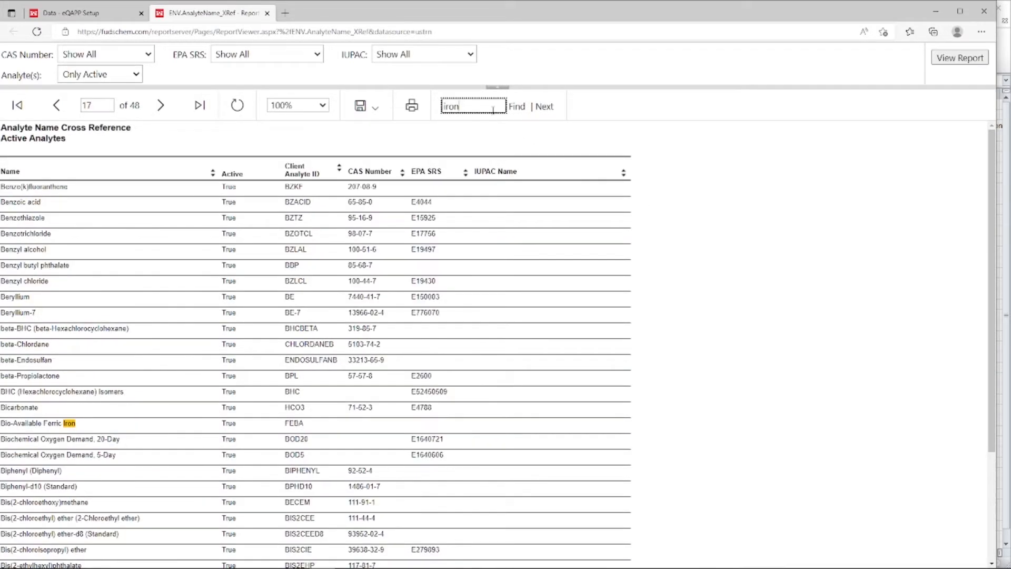
left_click(544, 106)
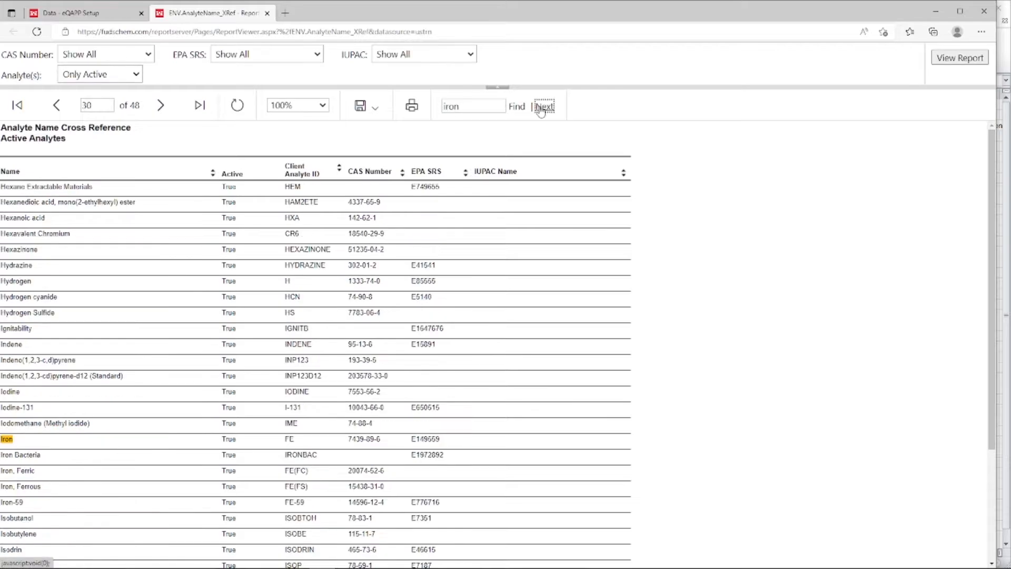
Copy Iron's CAS number 7439-89-6 from the report into cell A2 of the Excel limits file
left_click_drag(347, 440, 383, 441)
key("ctrl+c")
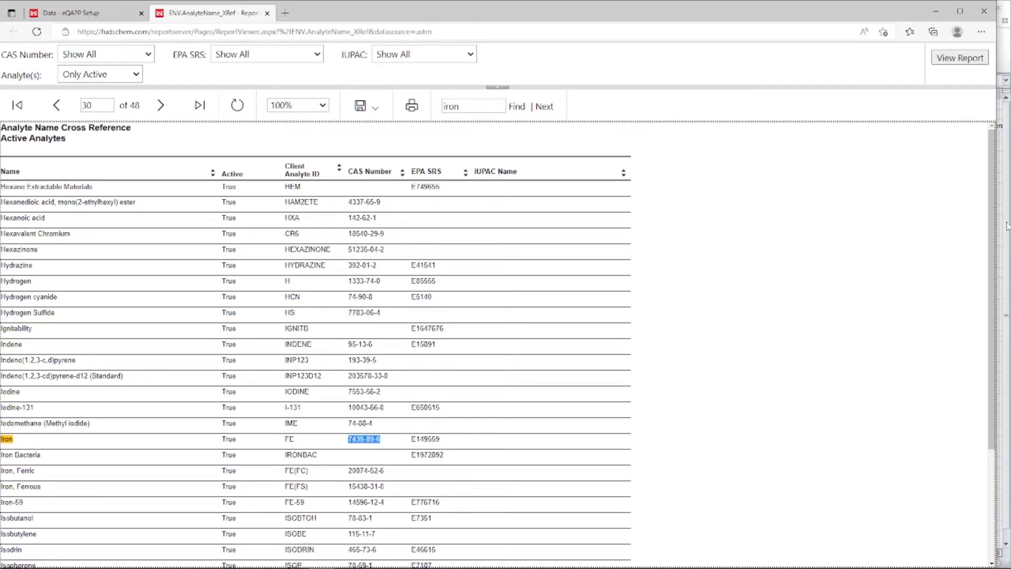
key("alt+Tab")
left_click(788, 117)
key("ctrl+v")
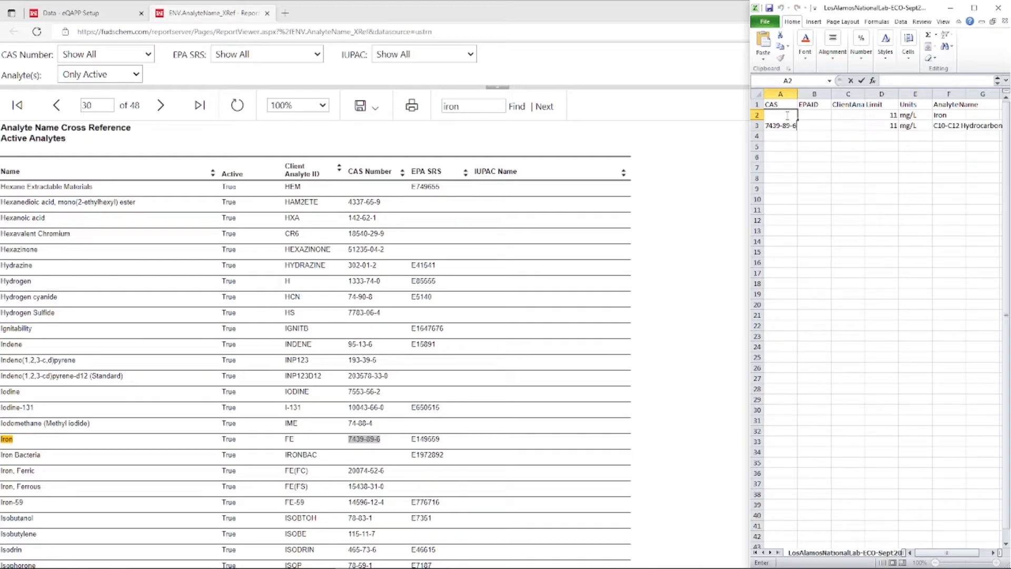
left_click(804, 127)
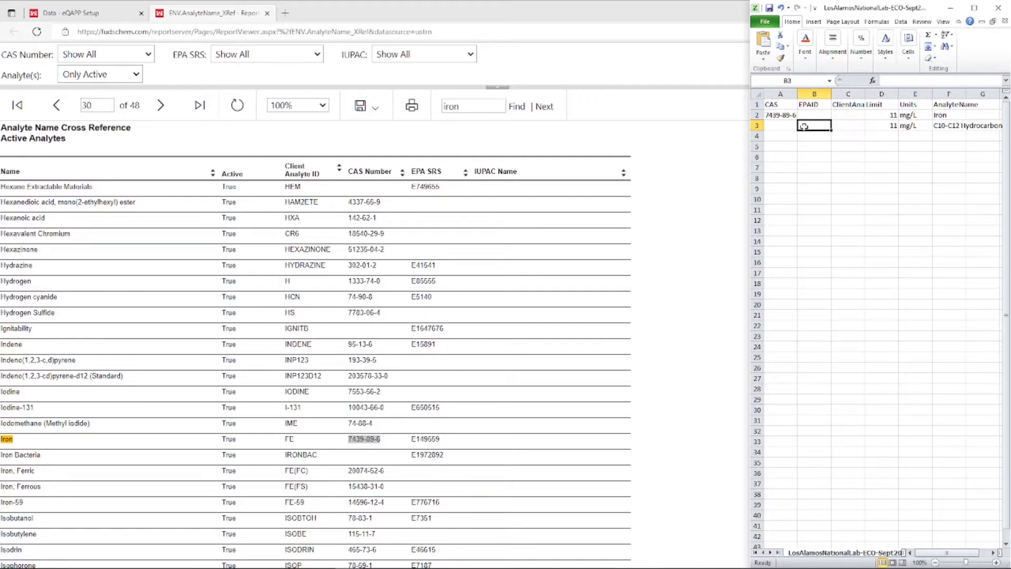
Search the cross reference report for "c10-c12" and go to the C10-C12 Petroleum Hydrocarbons entry
double_click(478, 106)
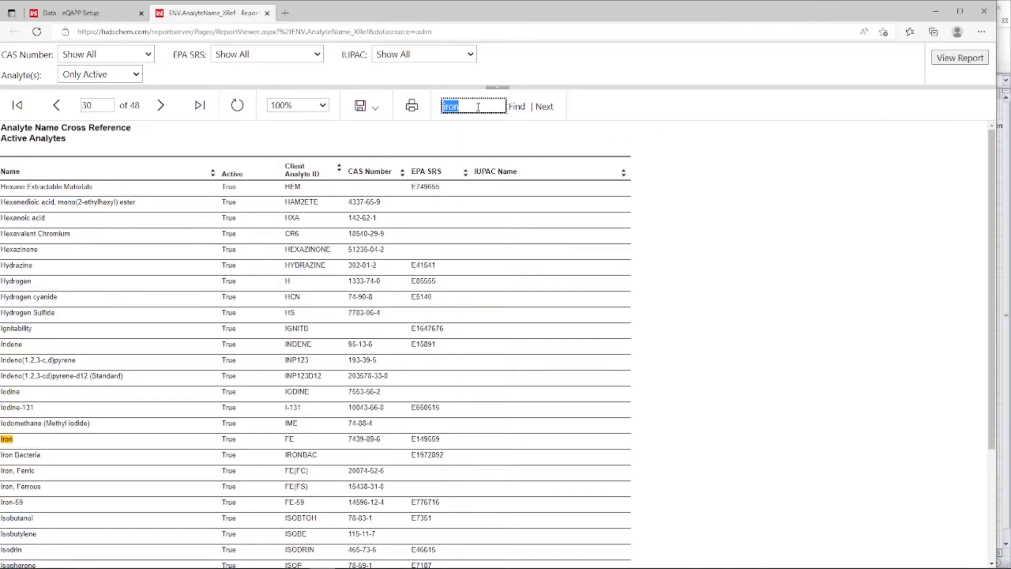
type("c10-d")
key("BackSpace")
type("c12")
key("Return")
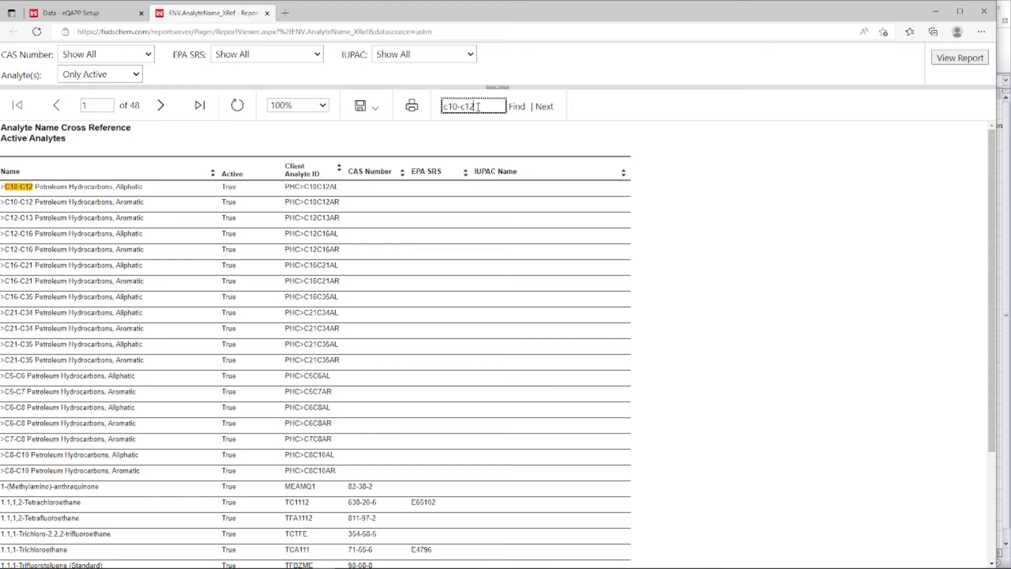
left_click(543, 107)
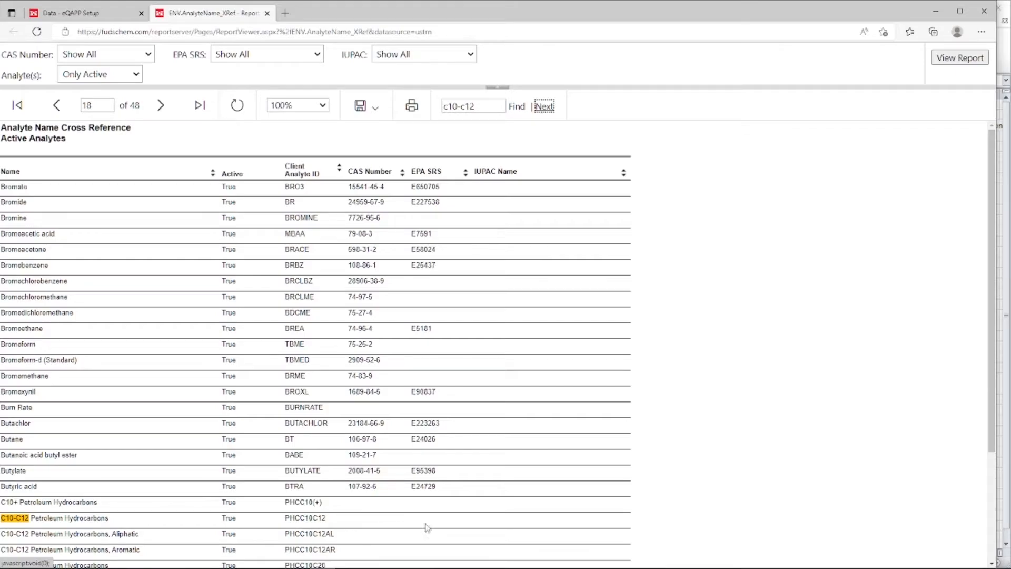
Copy the Client Analyte ID PHCC10C12 from the report into cell C3 of the Excel sheet, without the extra line break
left_click_drag(335, 521, 284, 520)
key("ctrl+c")
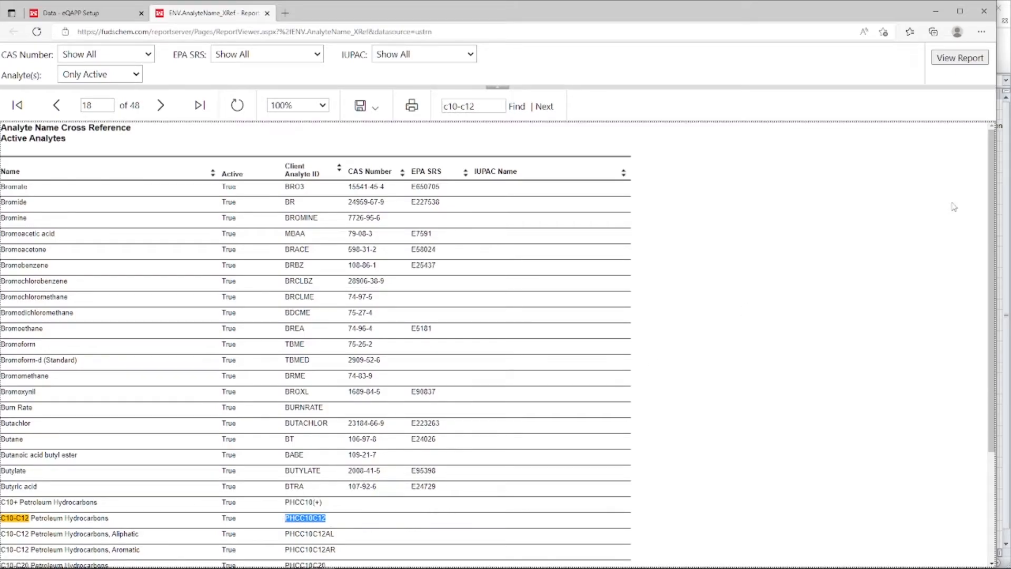
left_click(1001, 179)
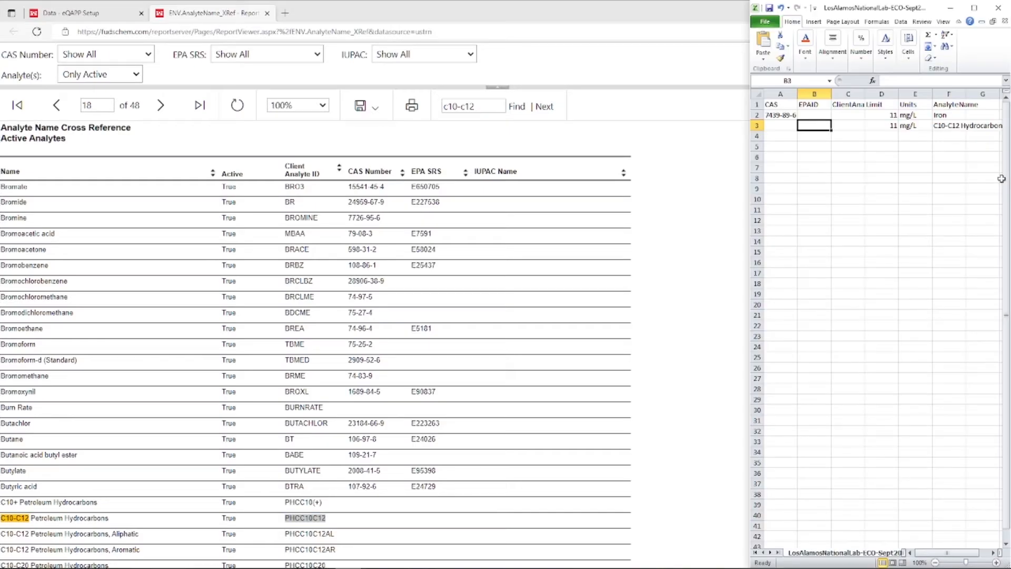
left_click(854, 127)
key("ctrl+v")
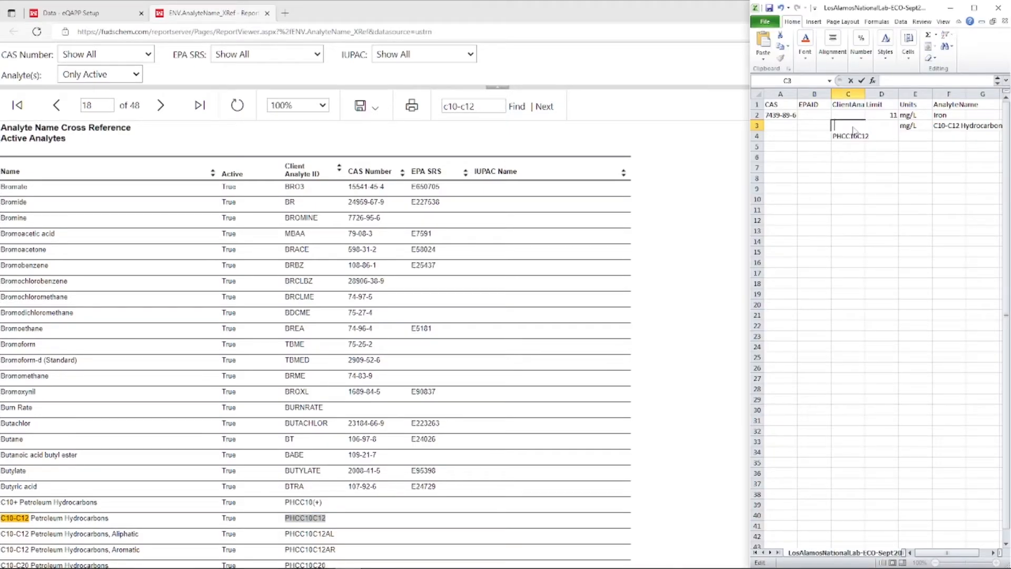
key("Delete")
left_click(815, 132)
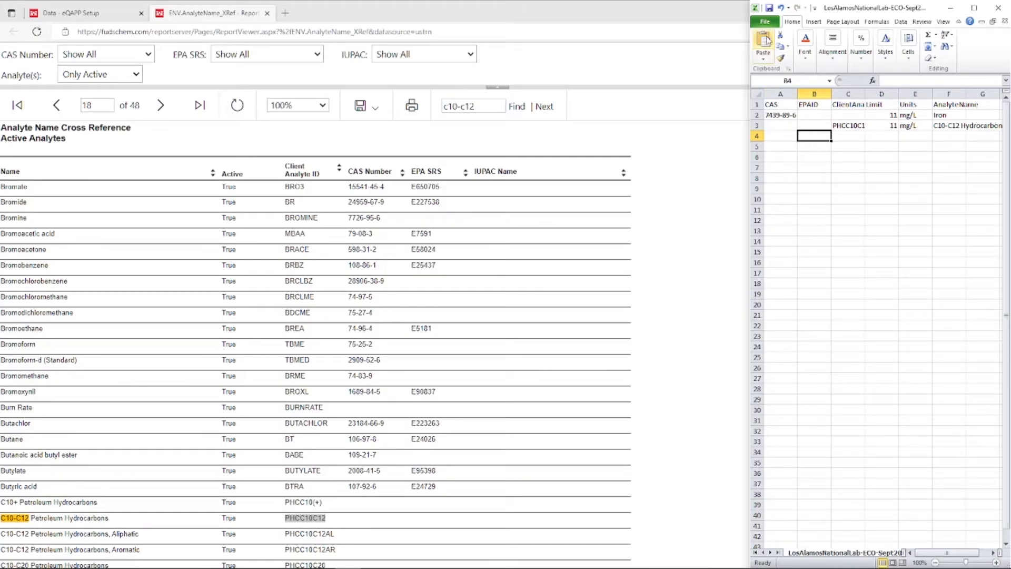
Save the limits workbook as comma-delimited CSV under the name LosAlamosNationalLab-ECO-Sept2017, replacing the existing file
left_click(764, 22)
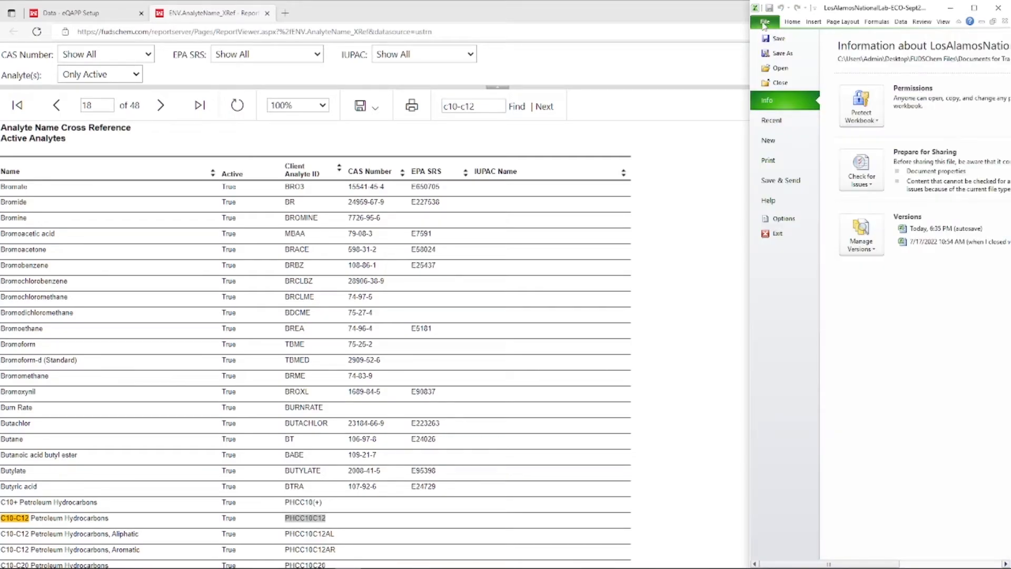
left_click(781, 53)
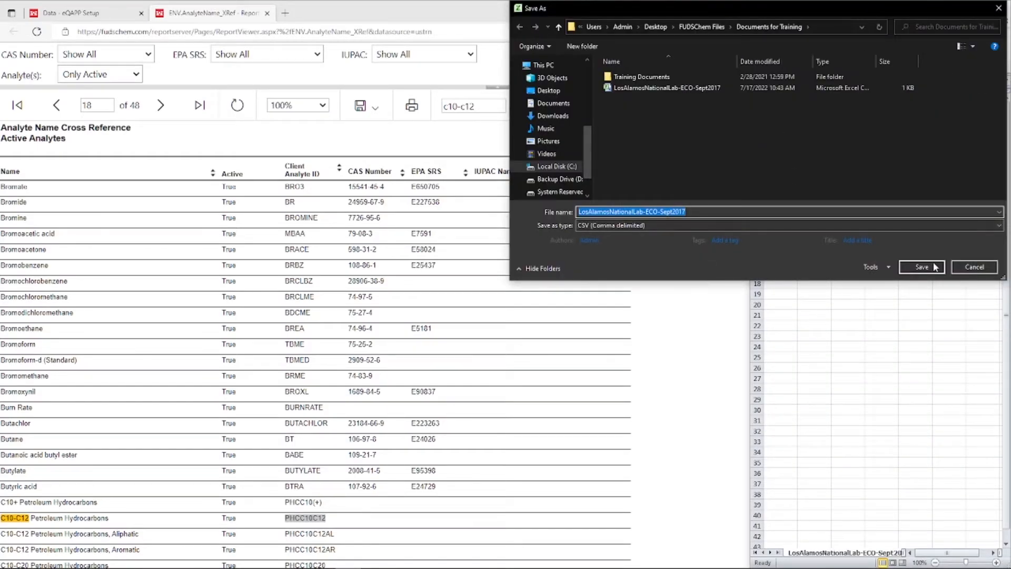
left_click(935, 267)
left_click(541, 299)
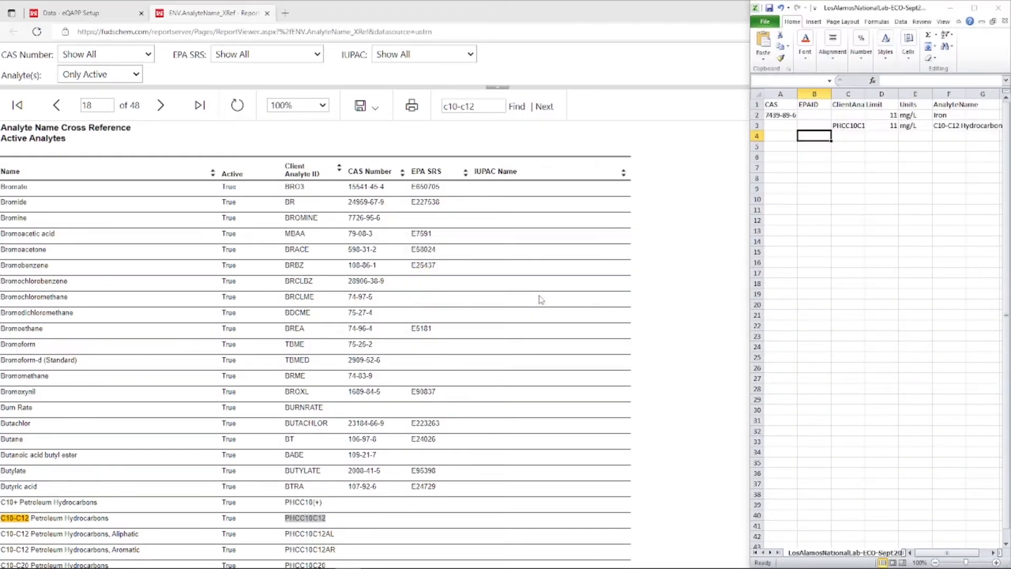
Return to eQAPP Setup in the browser and upload LosAlamosNationalLab-ECO-Sept2017 as the limits file for the W_ECOLANL_Sept17 custom PAL
left_click(466, 325)
left_click(112, 22)
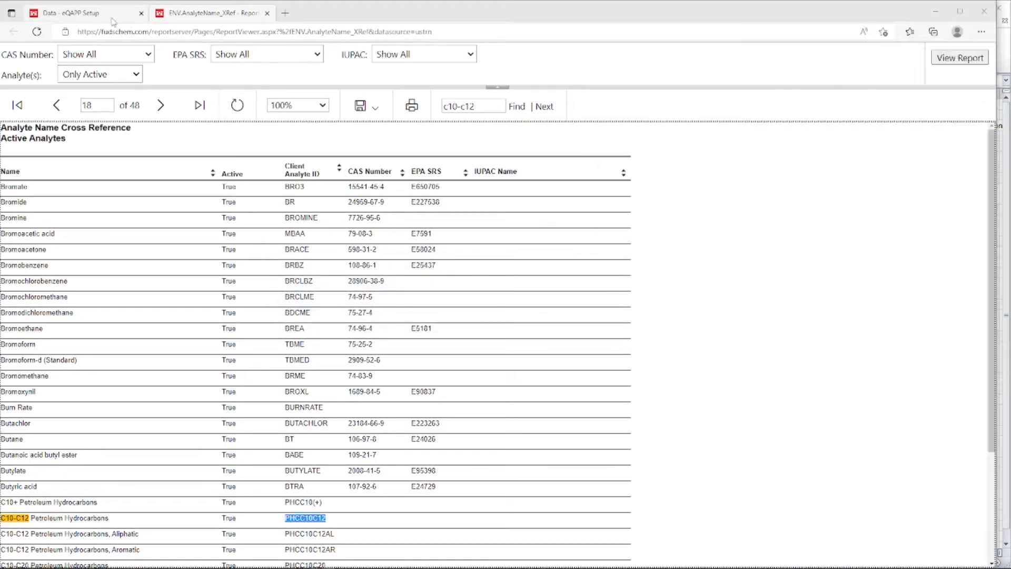
left_click(113, 20)
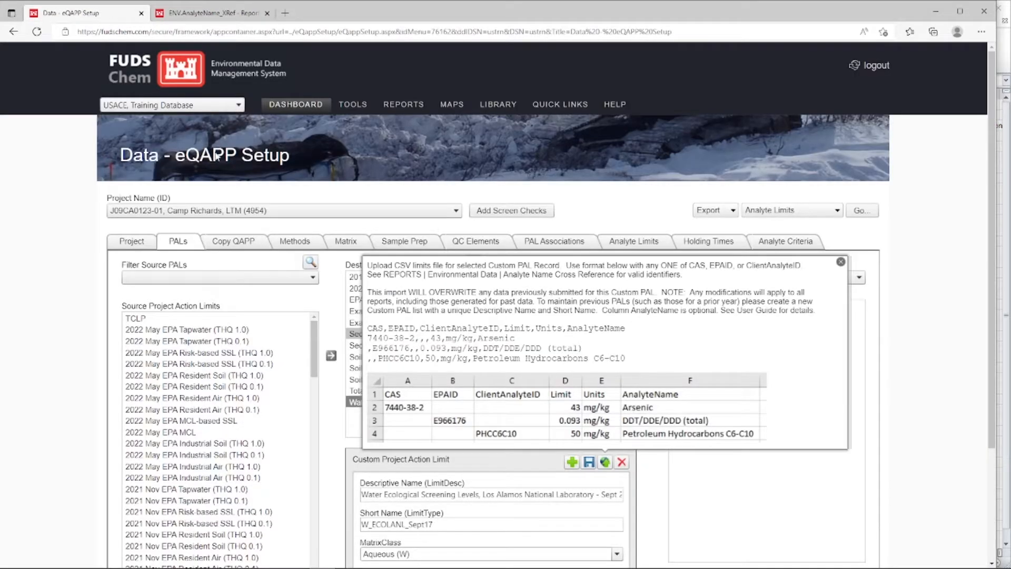
left_click(605, 464)
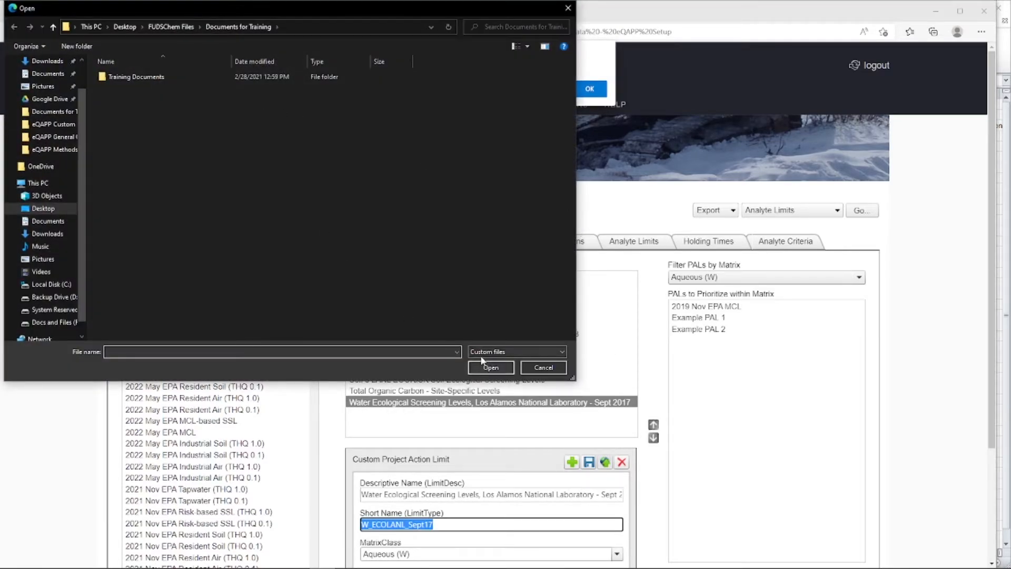
left_click(513, 352)
left_click(515, 364)
left_click(164, 88)
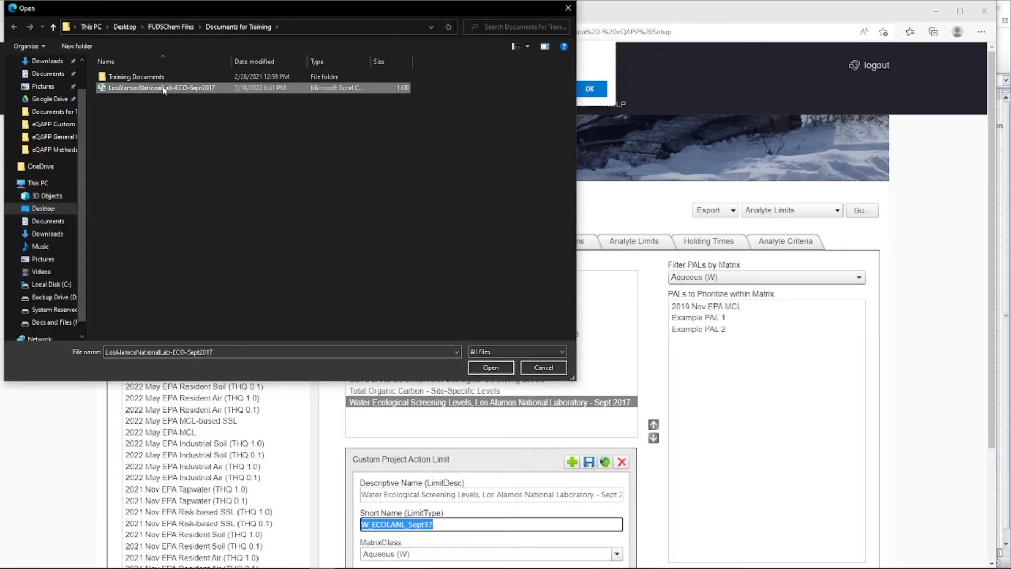
left_click(481, 368)
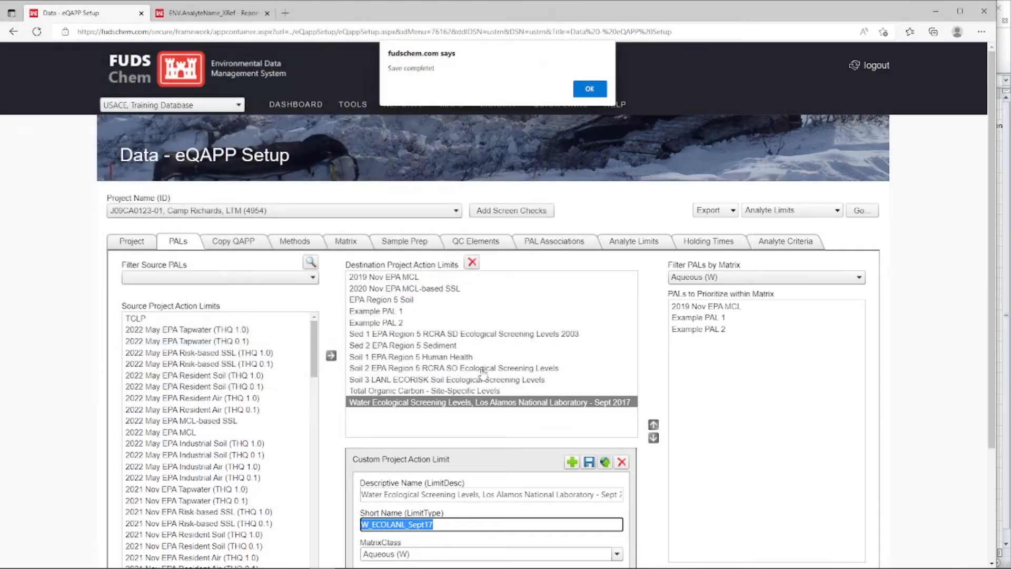
left_click(588, 89)
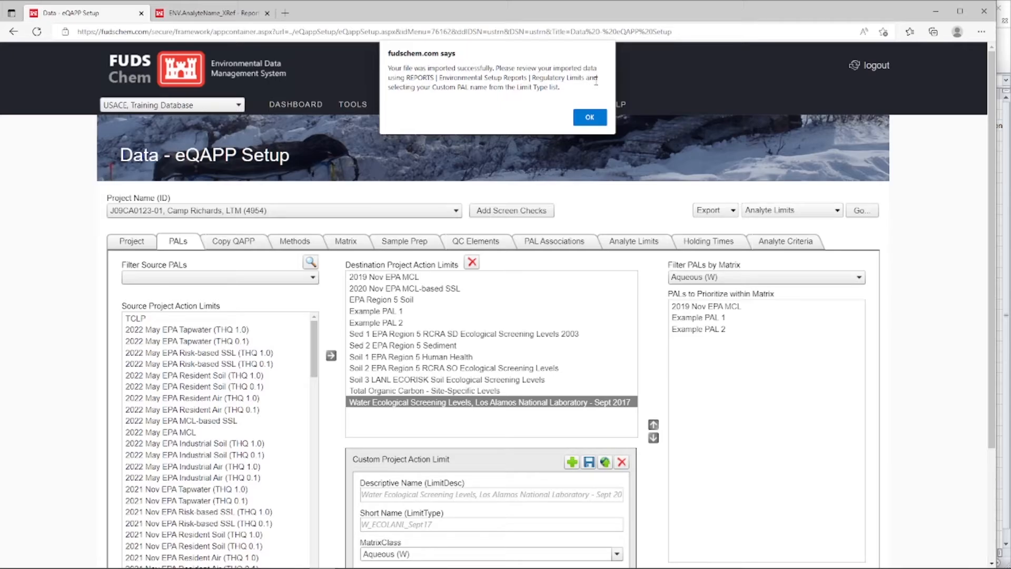
left_click(590, 116)
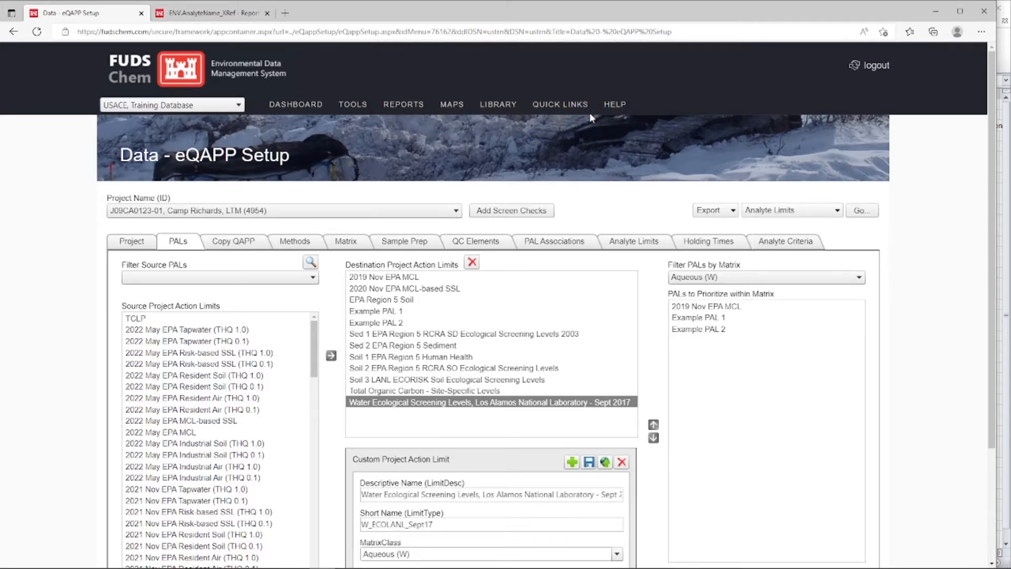
Open the Regulatory Limits report from the environmental setup reports to review the imported limits
mouse_move(403, 108)
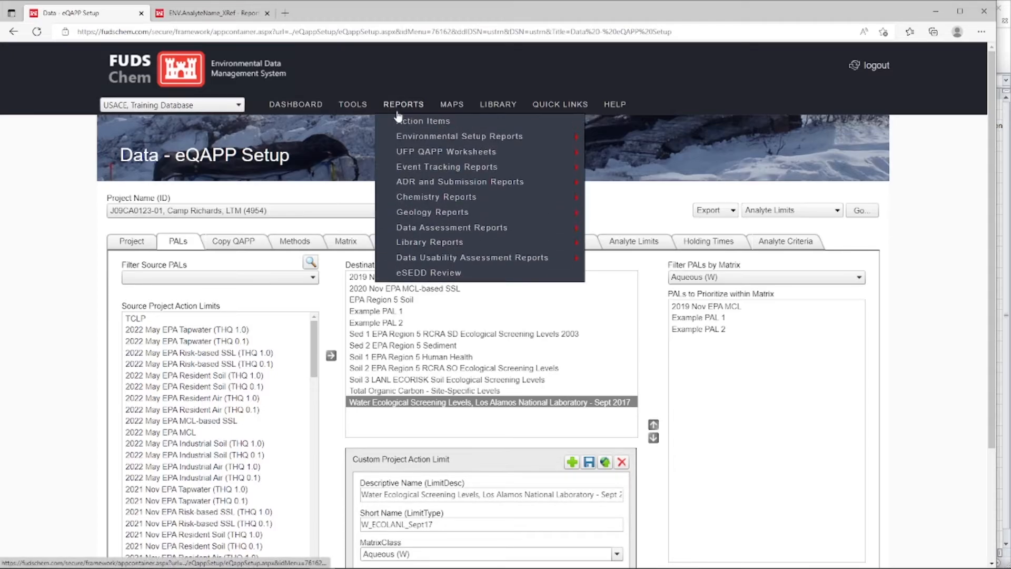
mouse_move(417, 138)
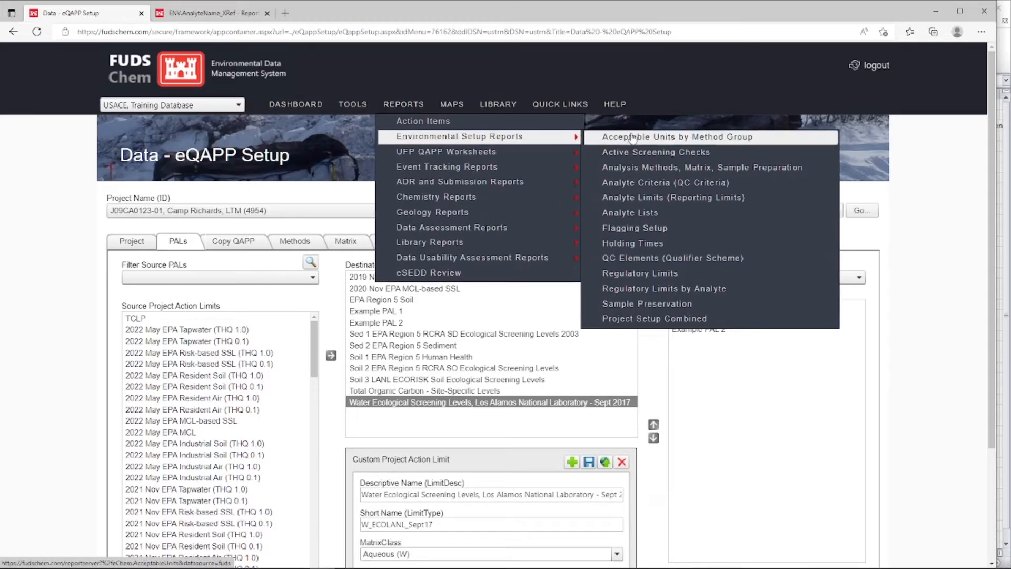
left_click(703, 273)
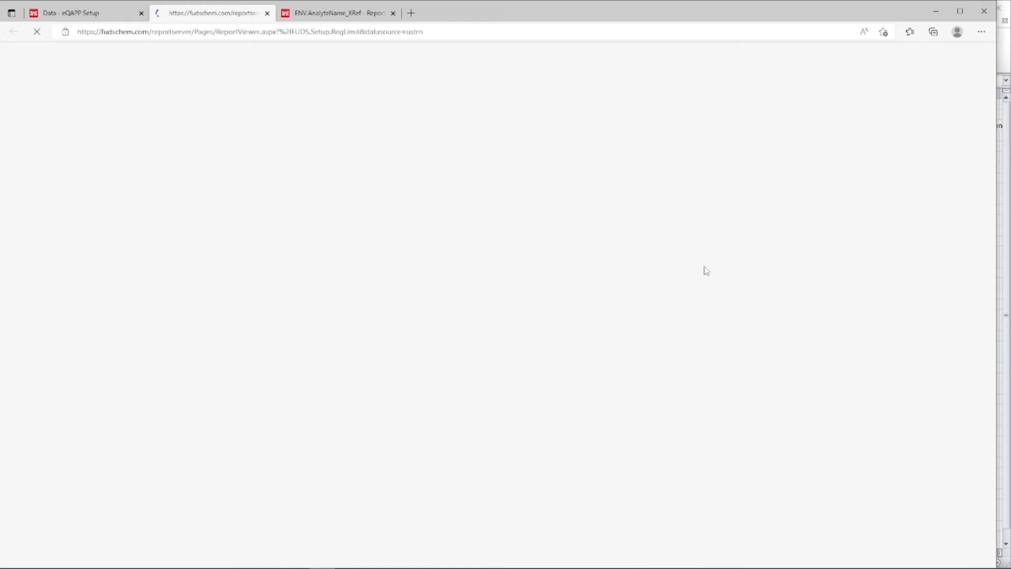
Set the report's project to J09CA0123-01, Camp Richards, LTM and its only limit type to Water Ecological Screening Levels, Los Alamos National Laboratory - Sept 2017
left_click(167, 60)
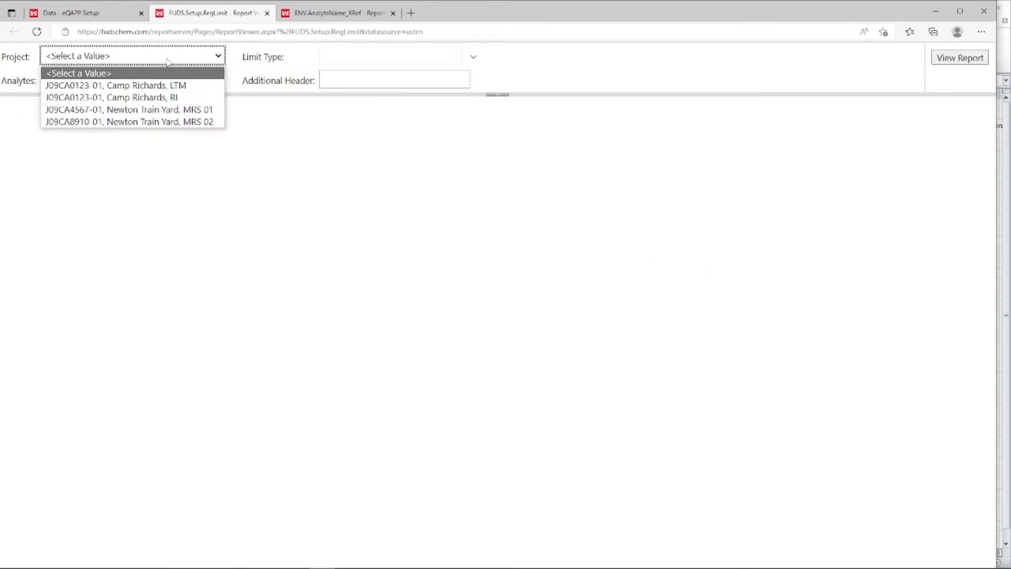
left_click(175, 85)
left_click(365, 56)
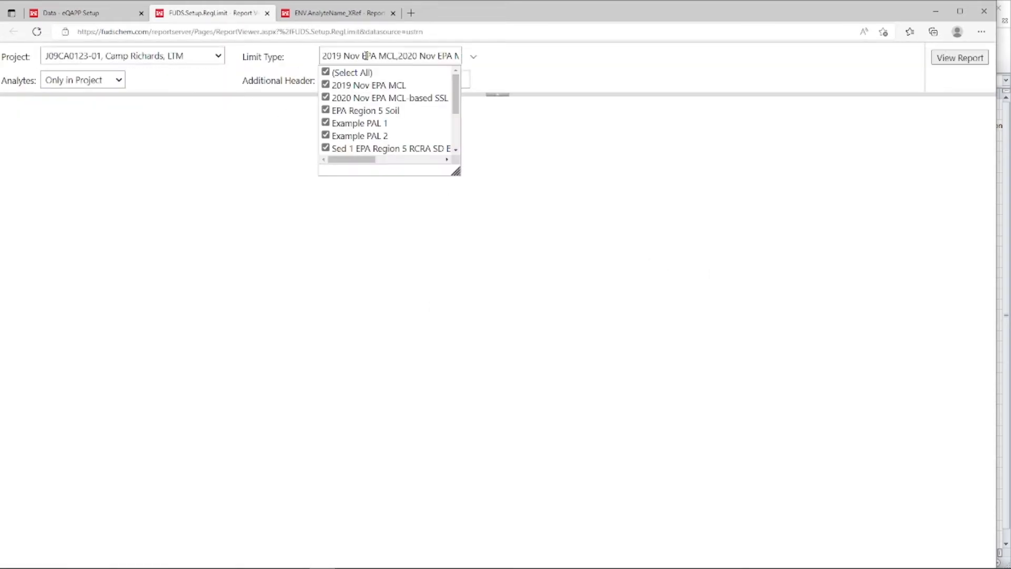
left_click_drag(455, 171, 621, 274)
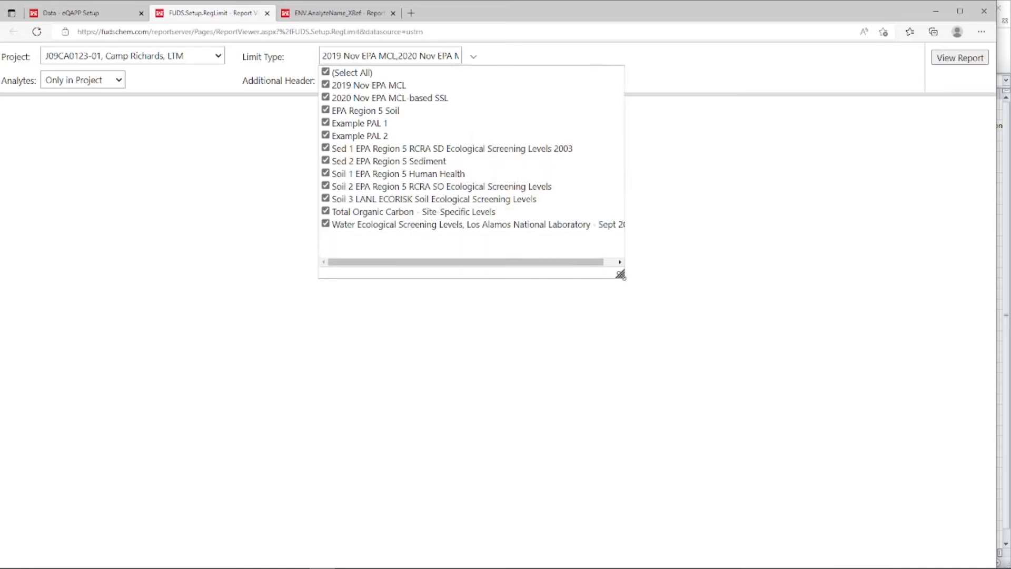
left_click(355, 74)
left_click(371, 228)
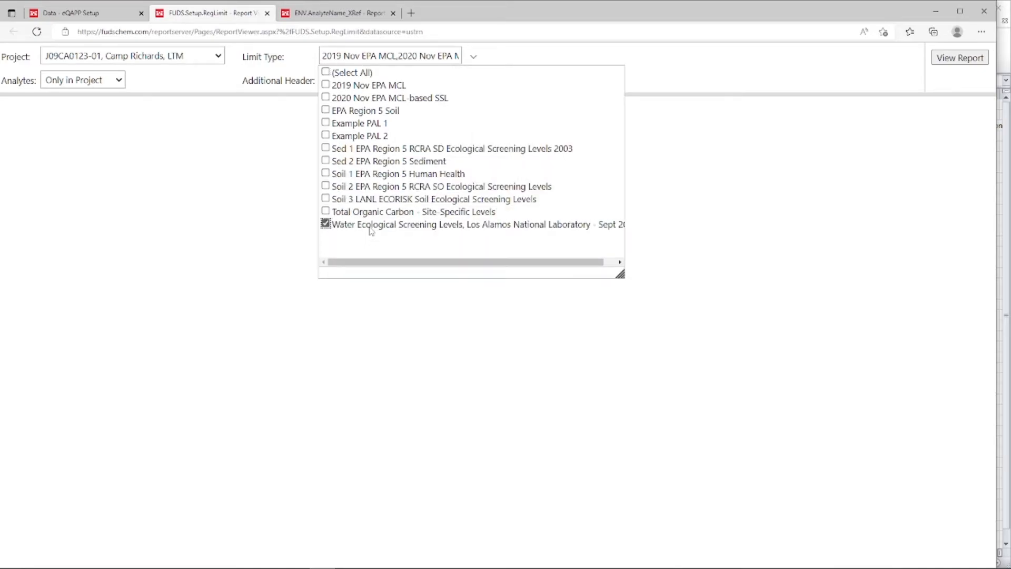
left_click(225, 83)
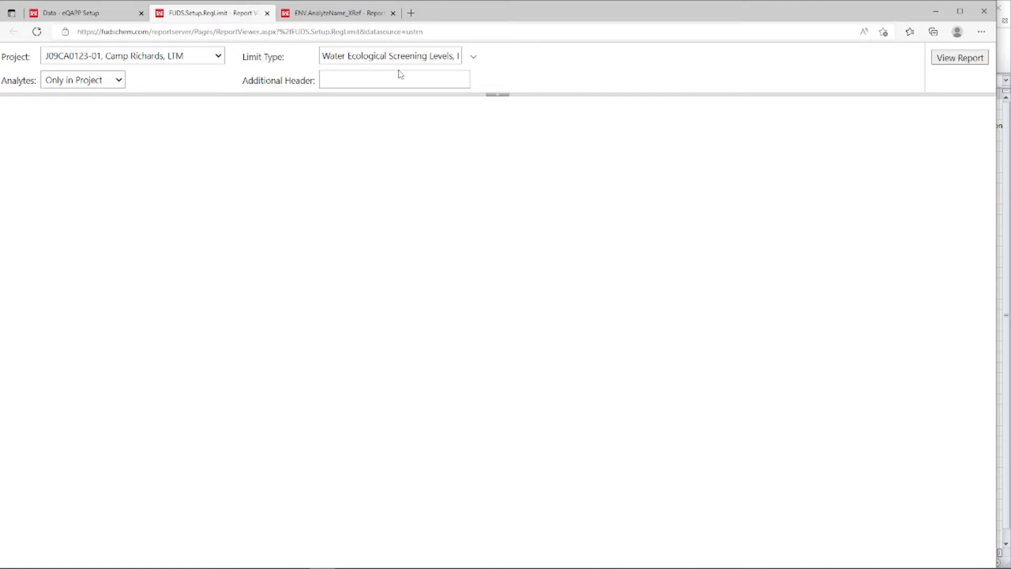
Run the Regulatory Limits report for analytes only in the project and display it at 150% zoom
left_click(969, 59)
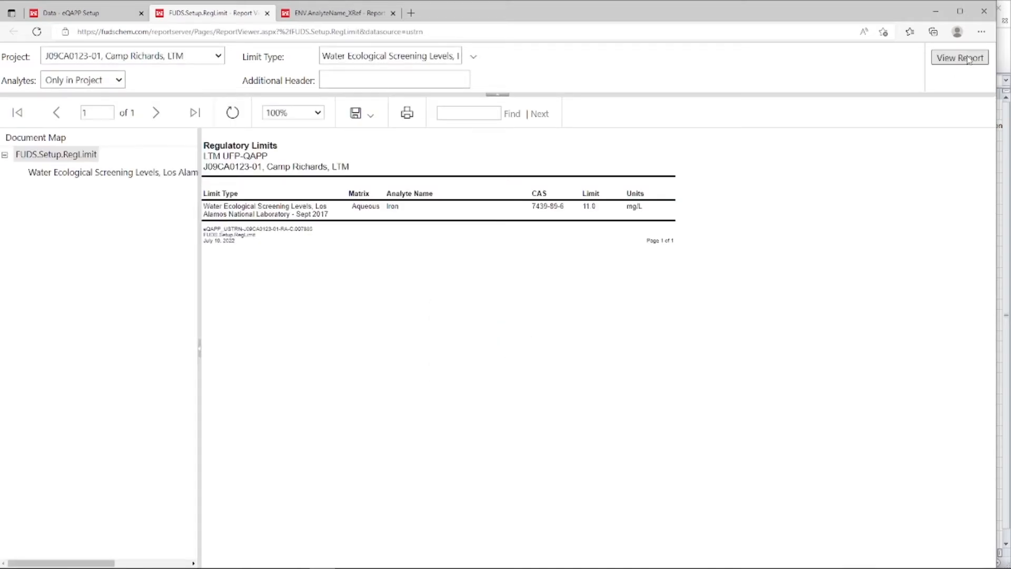
left_click(293, 115)
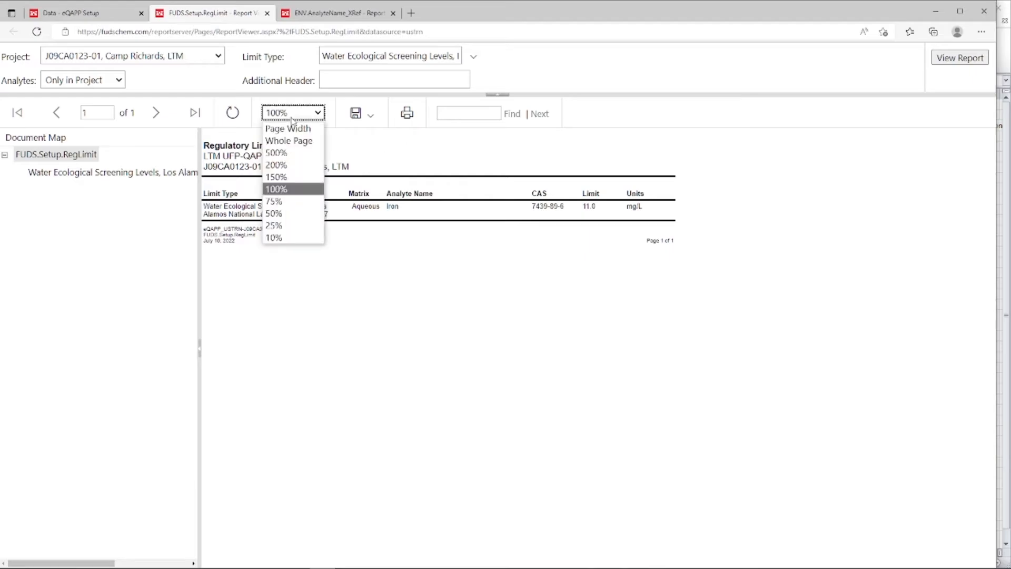
left_click(285, 177)
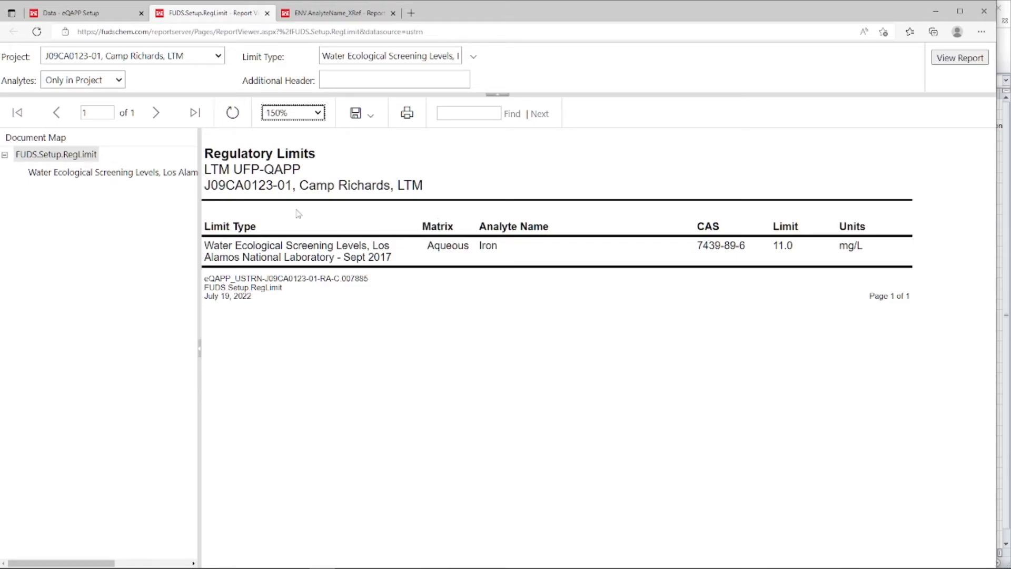
Change the analytes scope to All in PALs and rerun the Regulatory Limits report
left_click(109, 83)
left_click(110, 98)
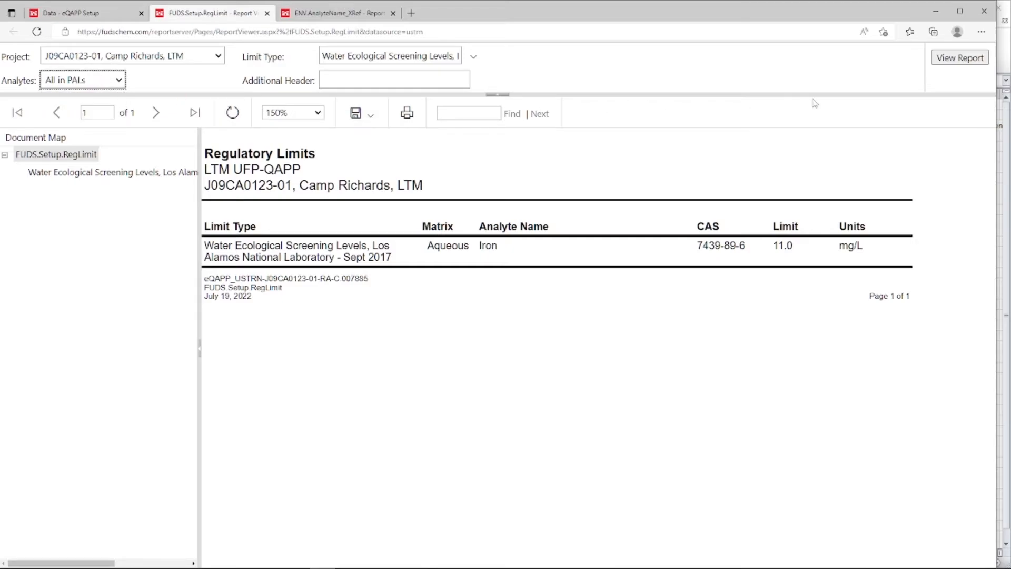
left_click(946, 63)
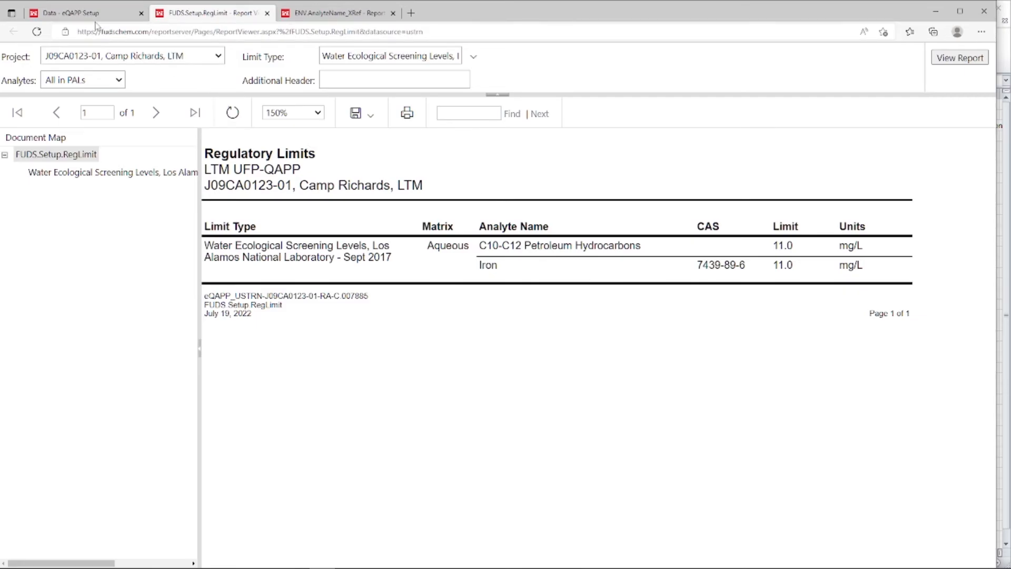
From eQAPP Setup, open the Regulatory Limits by Analyte environmental setup report and set its project to J09CA0123-01, Camp Richards, LTM
left_click(79, 13)
mouse_move(396, 117)
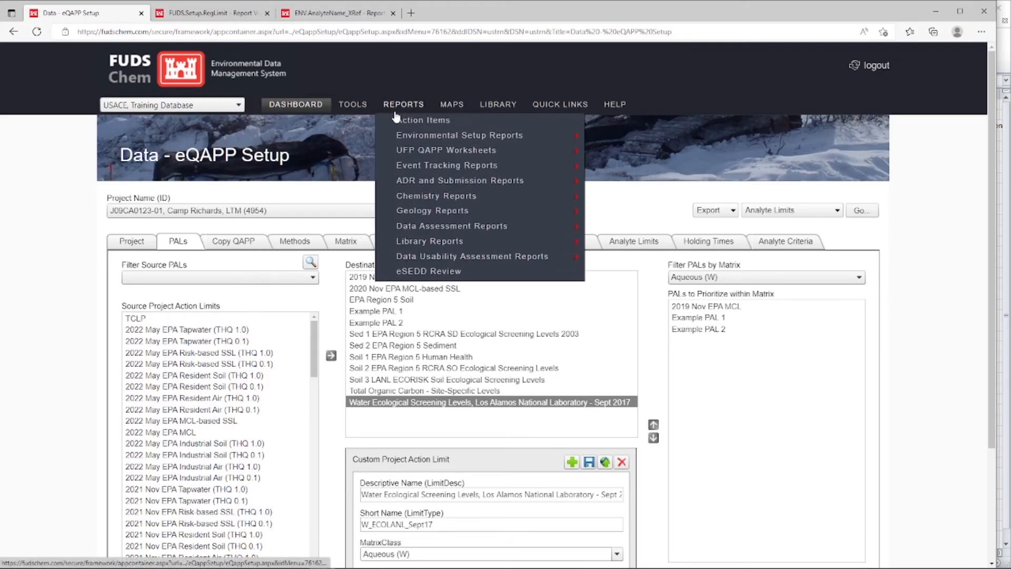
mouse_move(575, 139)
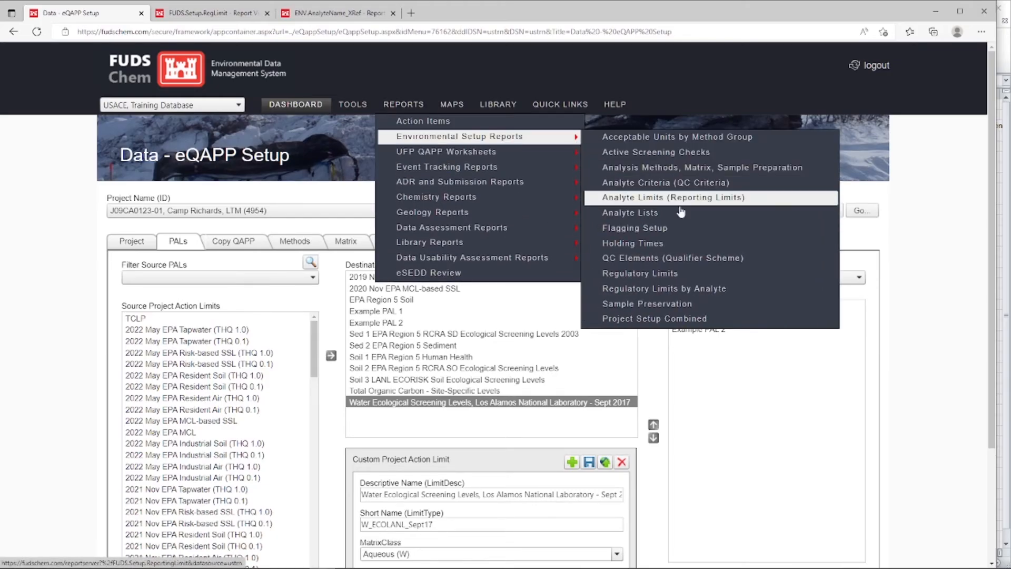
left_click(754, 294)
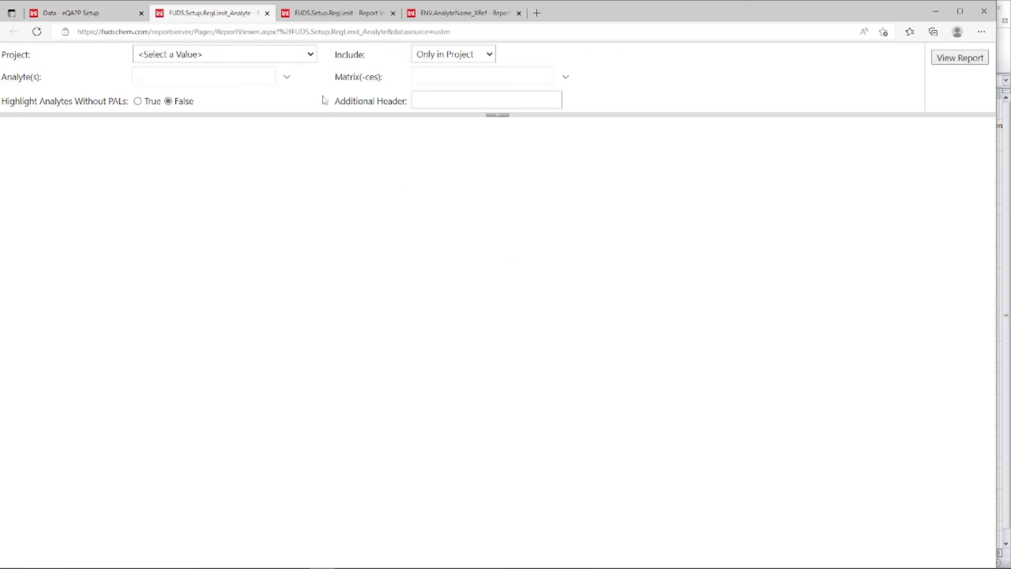
left_click(288, 54)
left_click(288, 84)
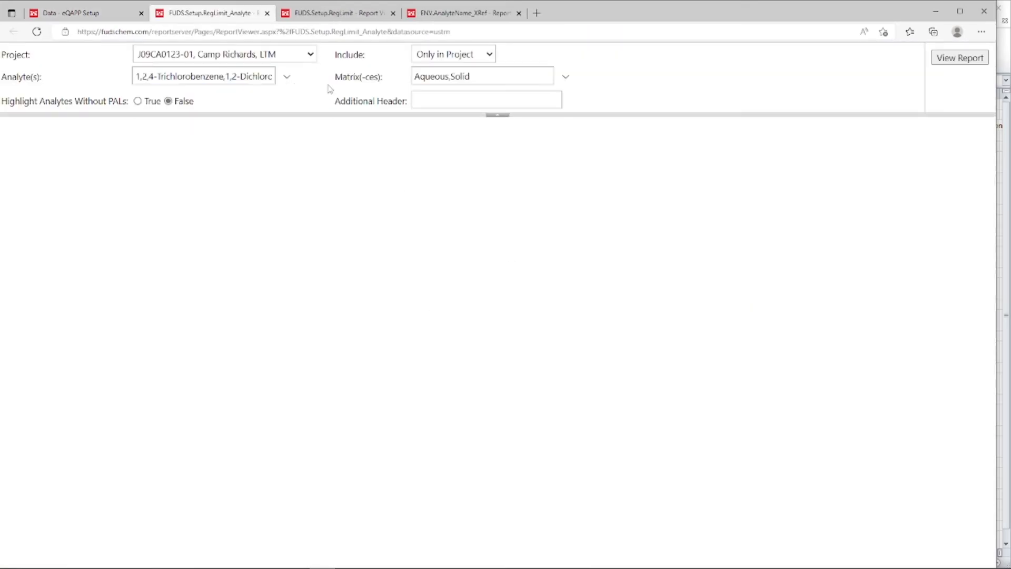
Run the Regulatory Limits by Analyte report for Iron only and display it at 150% zoom
left_click(287, 78)
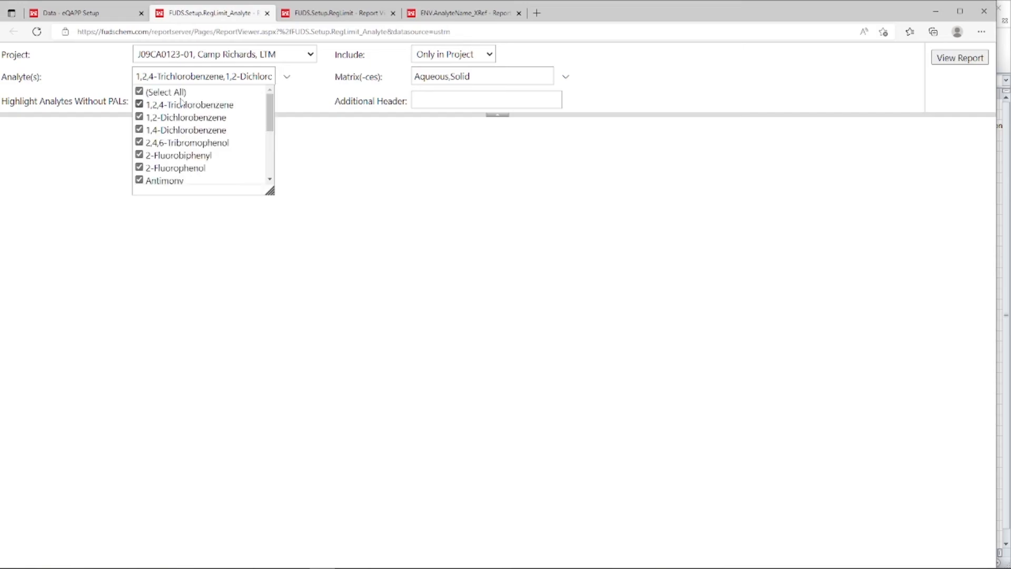
left_click(139, 92)
left_click_drag(270, 190, 424, 446)
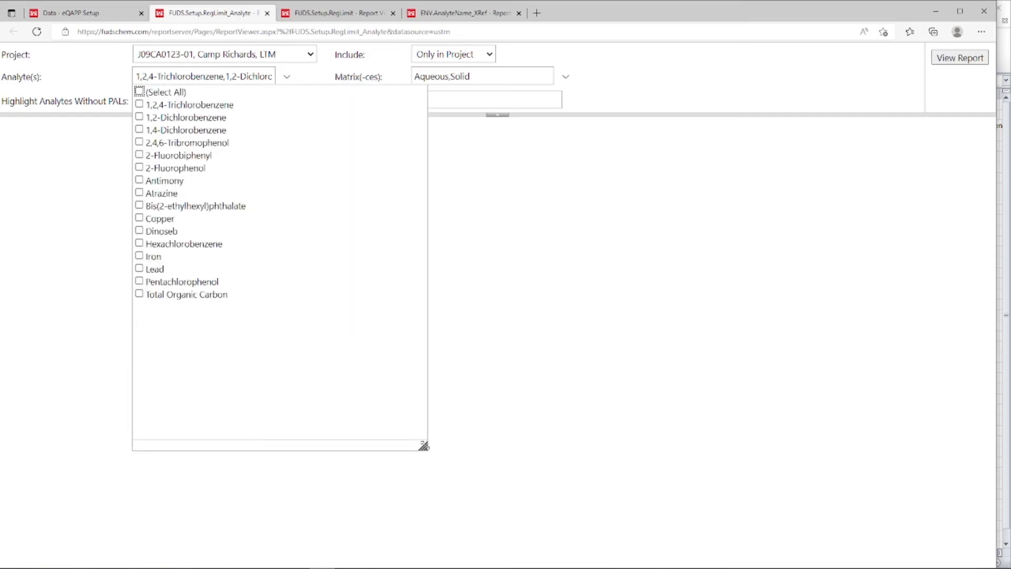
left_click(154, 257)
left_click(941, 61)
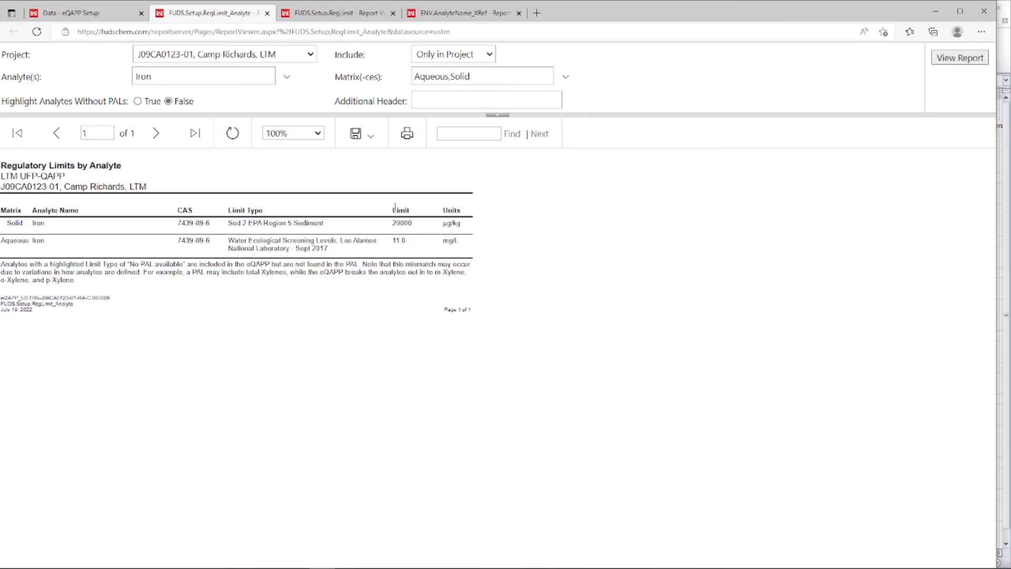
left_click(288, 136)
left_click(289, 199)
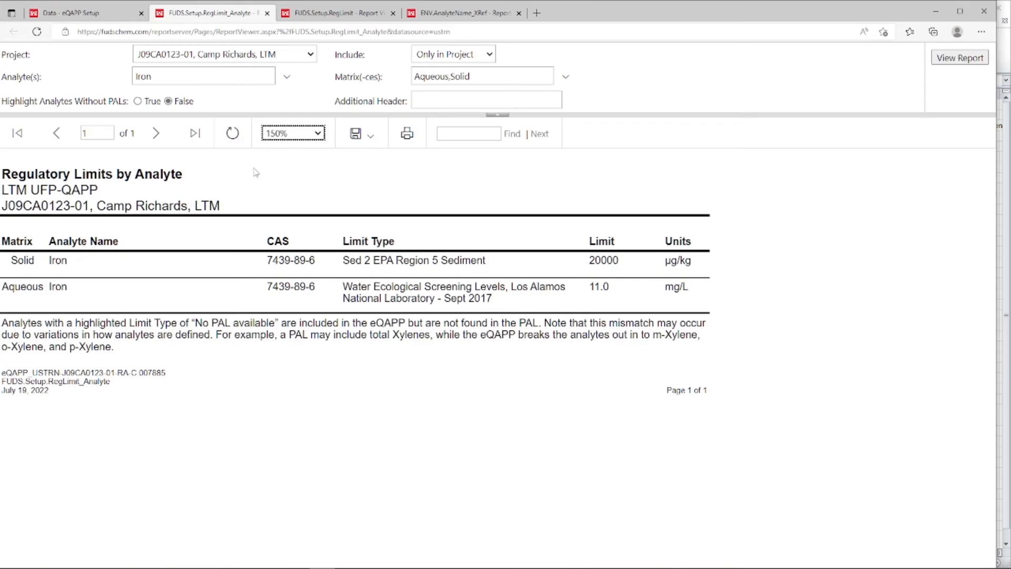
Show the available export formats for the Regulatory Limits by Analyte report
left_click(366, 145)
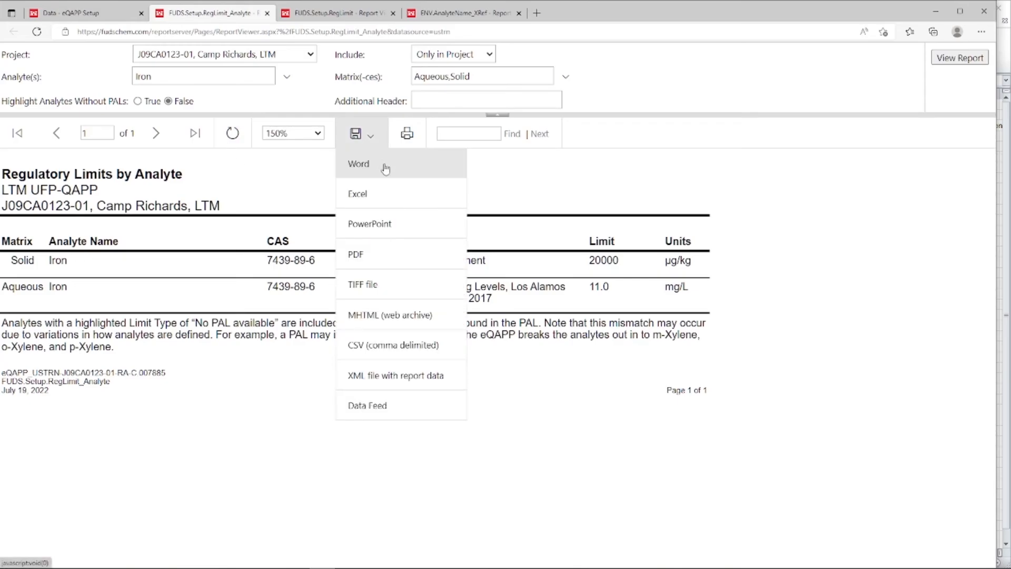